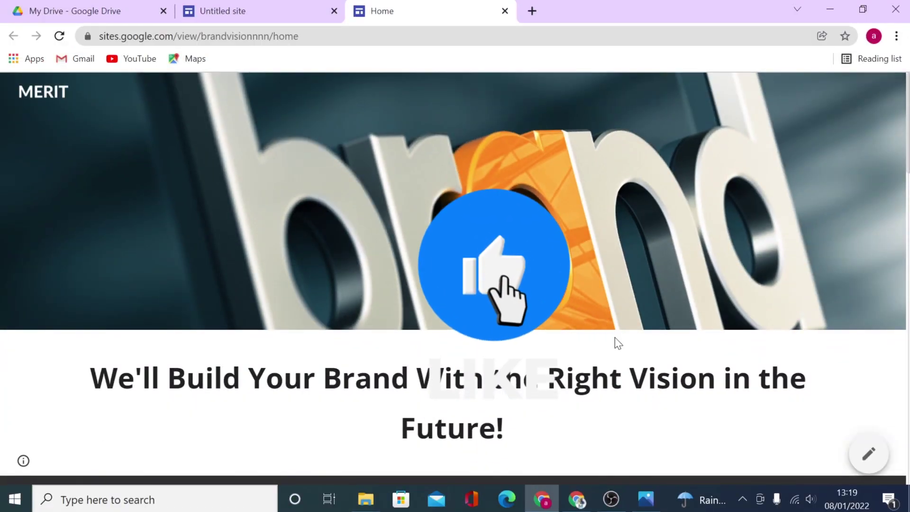
{"action": "scroll", "coordinate": [617, 343], "scroll_direction": "down", "scroll_amount": 2}
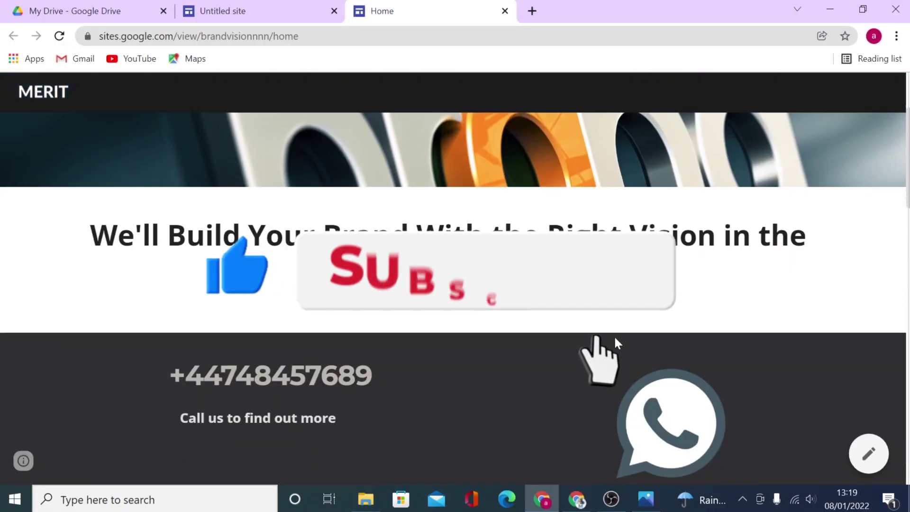
{"action": "scroll", "coordinate": [613, 335], "scroll_direction": "down", "scroll_amount": 1}
{"action": "scroll", "coordinate": [613, 334], "scroll_direction": "down", "scroll_amount": 1}
{"action": "scroll", "coordinate": [614, 335], "scroll_direction": "down", "scroll_amount": 2}
{"action": "scroll", "coordinate": [613, 335], "scroll_direction": "down", "scroll_amount": 1}
{"action": "scroll", "coordinate": [613, 334], "scroll_direction": "down", "scroll_amount": 1}
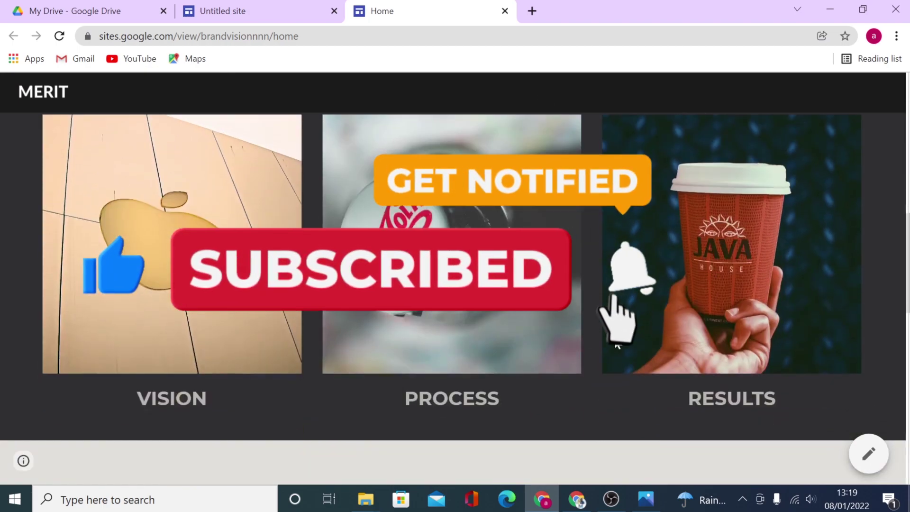
{"action": "scroll", "coordinate": [614, 337], "scroll_direction": "down", "scroll_amount": 2}
{"action": "scroll", "coordinate": [615, 337], "scroll_direction": "down", "scroll_amount": 3}
{"action": "scroll", "coordinate": [614, 336], "scroll_direction": "down", "scroll_amount": 3}
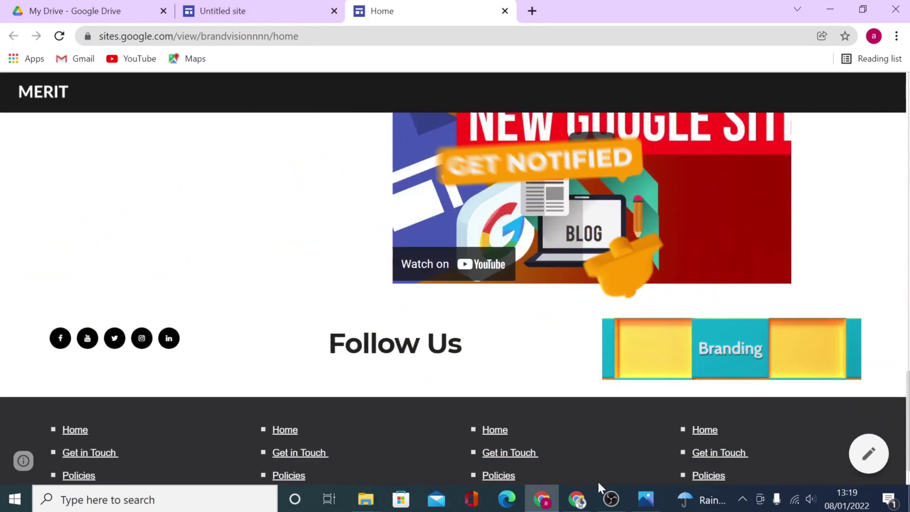
Switch from the published site's custom HTML code page to the untitled site's editor
{"action": "left_click", "coordinate": [589, 493]}
{"action": "scroll", "coordinate": [782, 289], "scroll_direction": "down", "scroll_amount": 3}
{"action": "scroll", "coordinate": [781, 289], "scroll_direction": "down", "scroll_amount": 4}
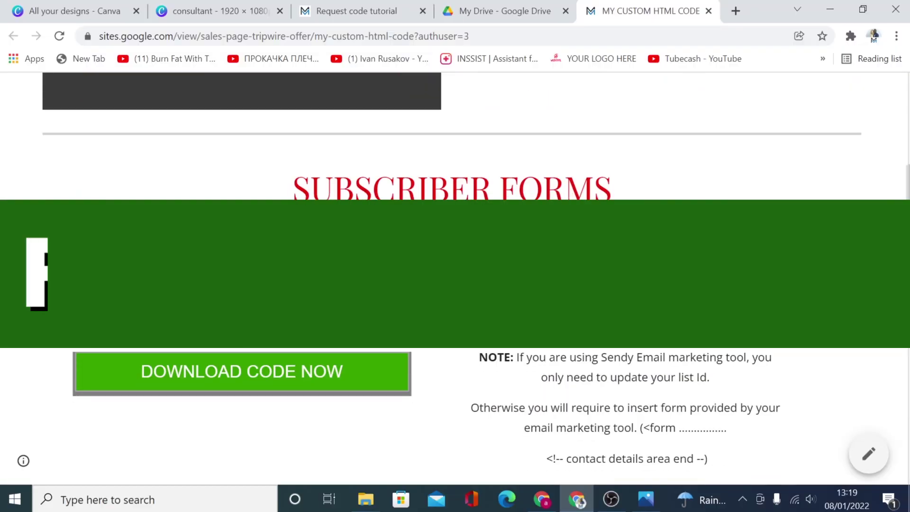
{"action": "scroll", "coordinate": [781, 288], "scroll_direction": "down", "scroll_amount": 3}
{"action": "scroll", "coordinate": [782, 288], "scroll_direction": "down", "scroll_amount": 3}
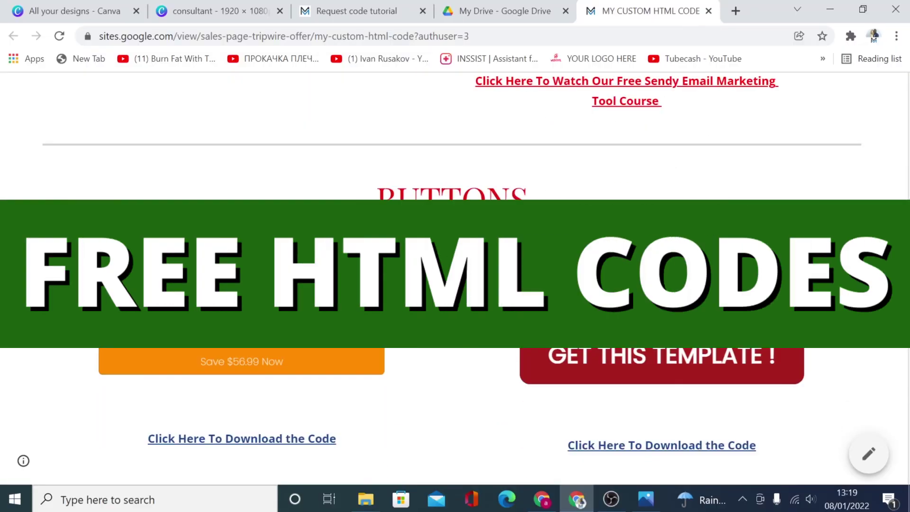
{"action": "scroll", "coordinate": [455, 298], "scroll_direction": "down", "scroll_amount": 2}
{"action": "scroll", "coordinate": [456, 299], "scroll_direction": "down", "scroll_amount": 2}
{"action": "scroll", "coordinate": [782, 289], "scroll_direction": "down", "scroll_amount": 1}
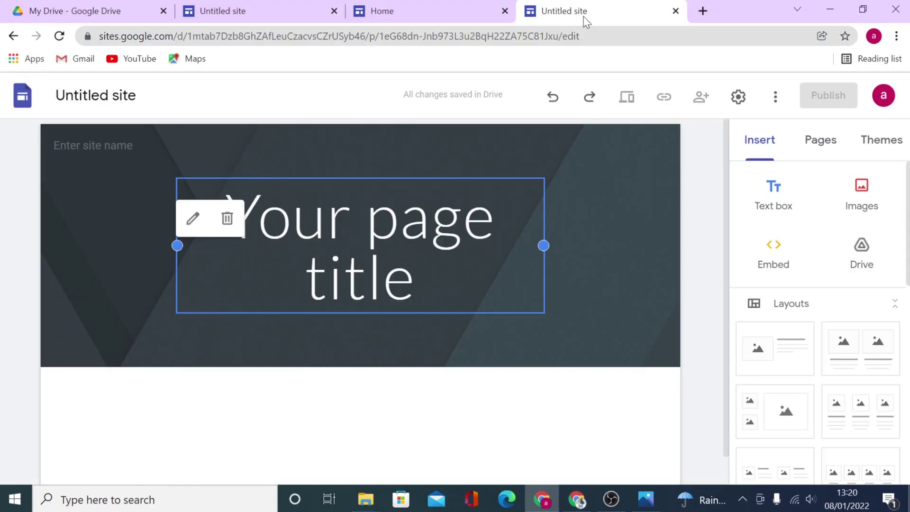
Apply the Diplomat theme from the Themes list to the new site
{"action": "left_click", "coordinate": [899, 146]}
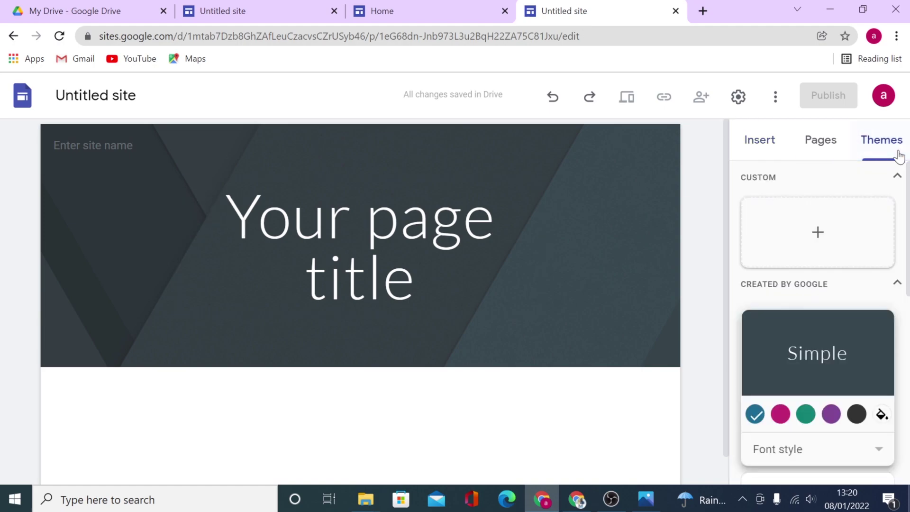
{"action": "scroll", "coordinate": [883, 289], "scroll_direction": "down", "scroll_amount": 3}
{"action": "scroll", "coordinate": [884, 288], "scroll_direction": "down", "scroll_amount": 1}
{"action": "scroll", "coordinate": [881, 285], "scroll_direction": "down", "scroll_amount": 1}
{"action": "left_click", "coordinate": [805, 242]}
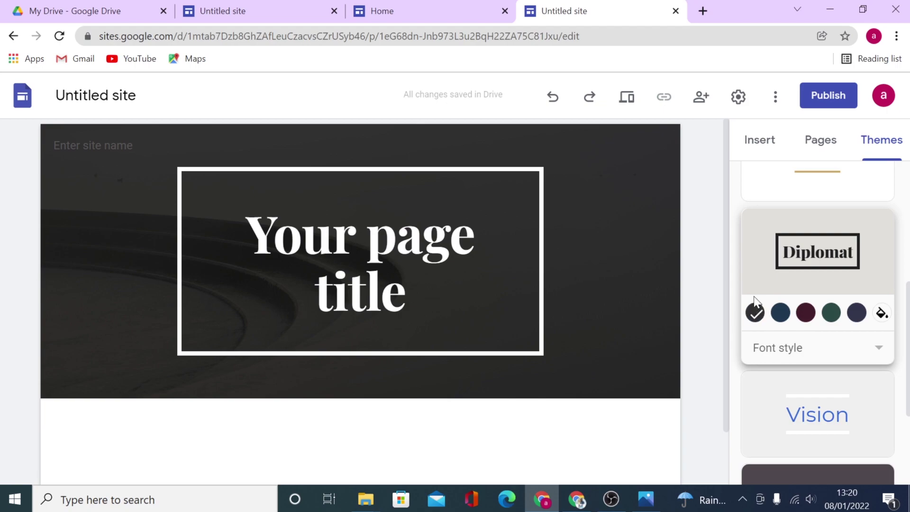
{"action": "mouse_move", "coordinate": [361, 257]}
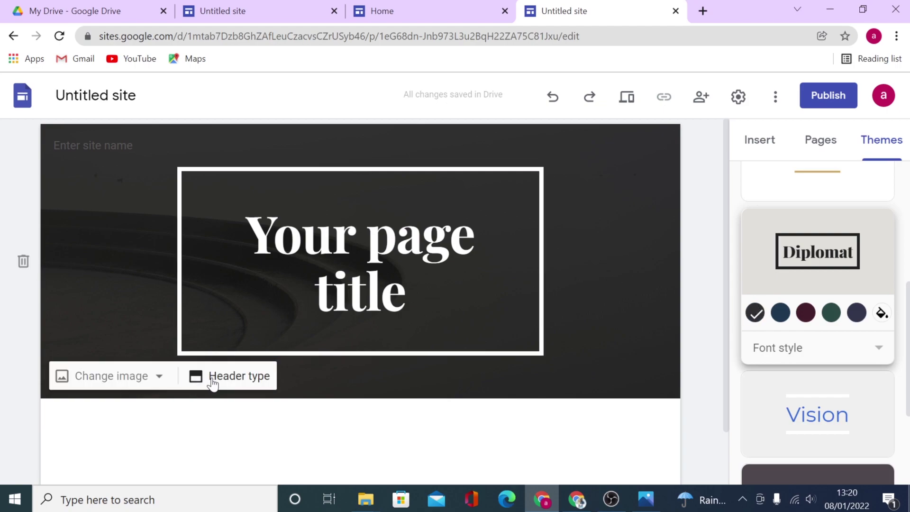
Replace the header image with the uploaded brand picture consultant (39)
{"action": "left_click", "coordinate": [214, 381]}
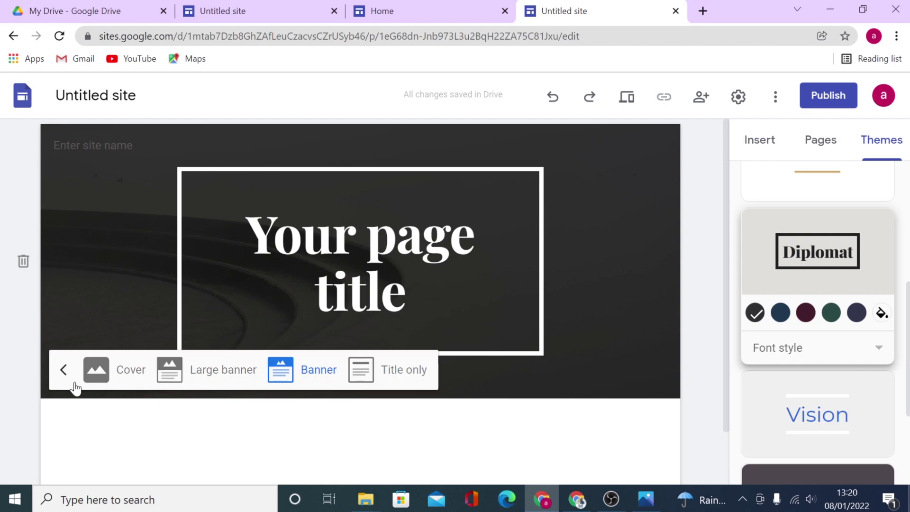
{"action": "left_click", "coordinate": [64, 371]}
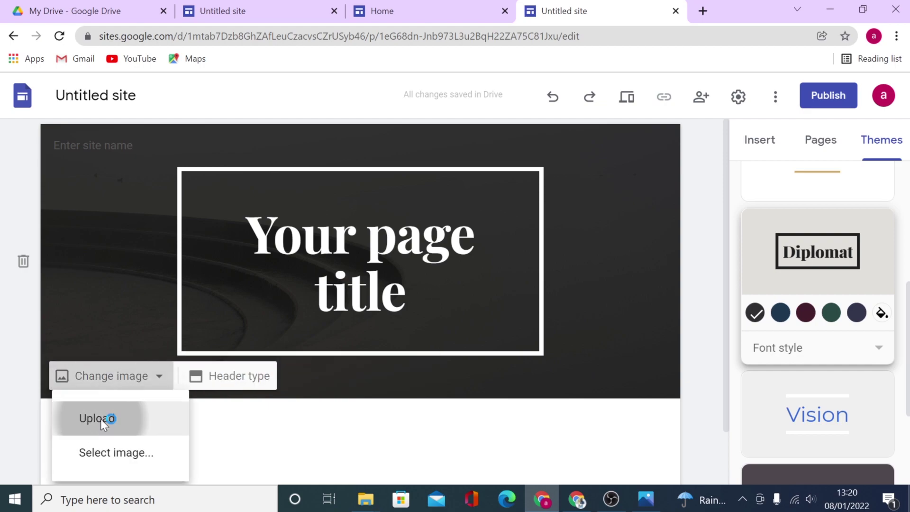
{"action": "left_click", "coordinate": [101, 418]}
{"action": "left_click", "coordinate": [231, 135]}
{"action": "left_click", "coordinate": [706, 320]}
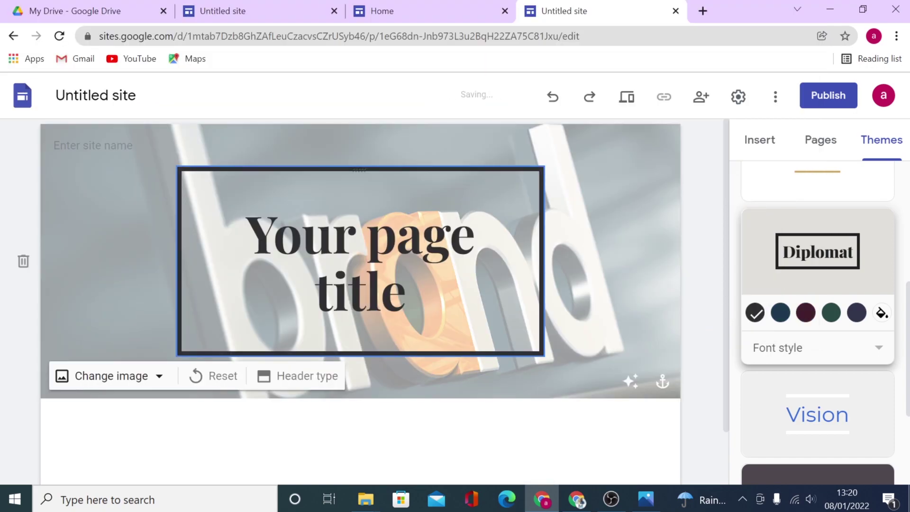
Delete the page title from the header and turn off the readability overlay
{"action": "left_click", "coordinate": [332, 234]}
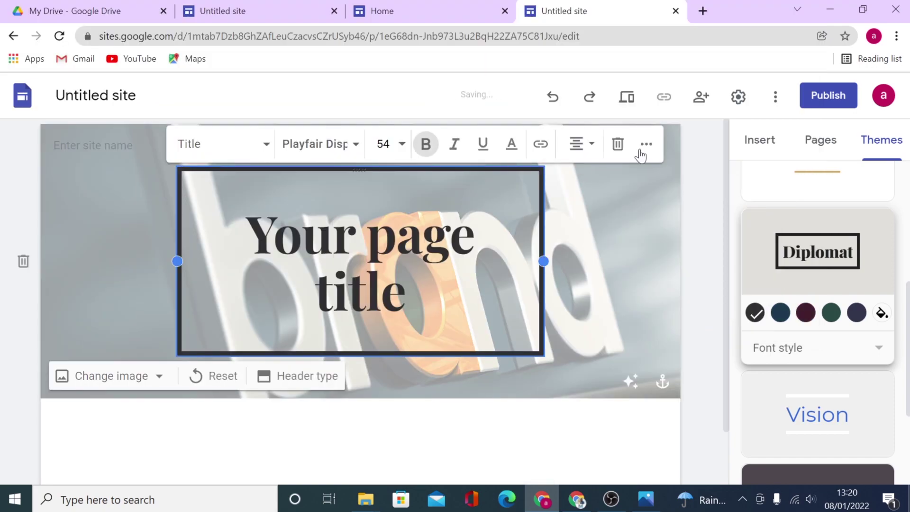
{"action": "left_click", "coordinate": [618, 146]}
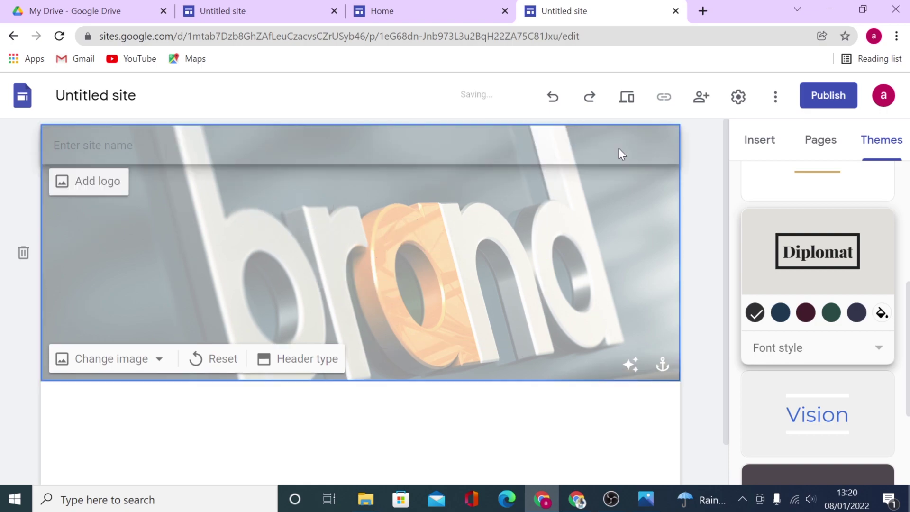
{"action": "left_click", "coordinate": [626, 369]}
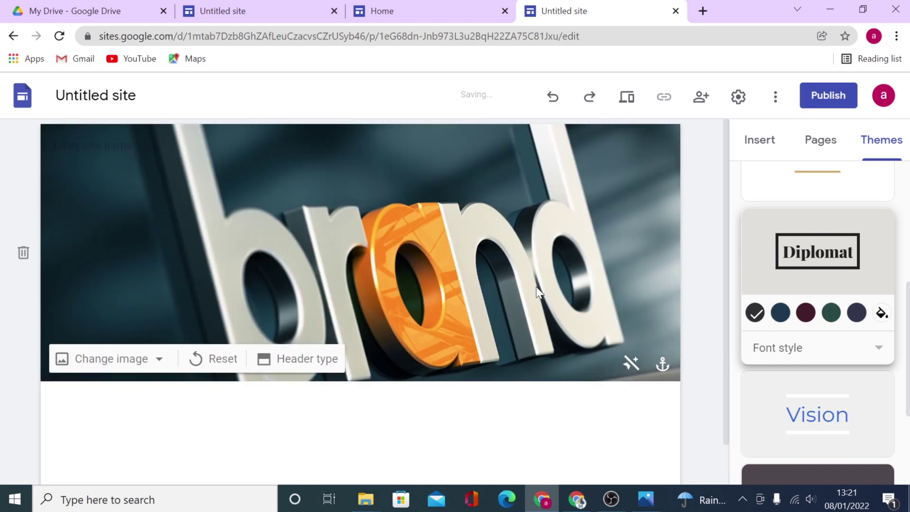
{"action": "scroll", "coordinate": [239, 447], "scroll_direction": "down", "scroll_amount": 1}
{"action": "scroll", "coordinate": [249, 446], "scroll_direction": "down", "scroll_amount": 1}
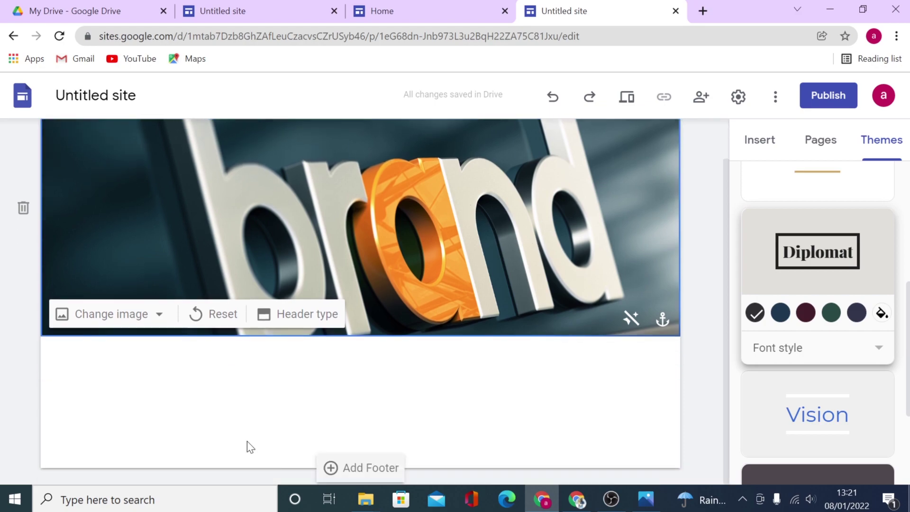
Insert a text box below the header and paste the heading We'll Build Your Brand With the Right Vision in the Future!
{"action": "double_click", "coordinate": [389, 383]}
{"action": "left_click", "coordinate": [388, 376]}
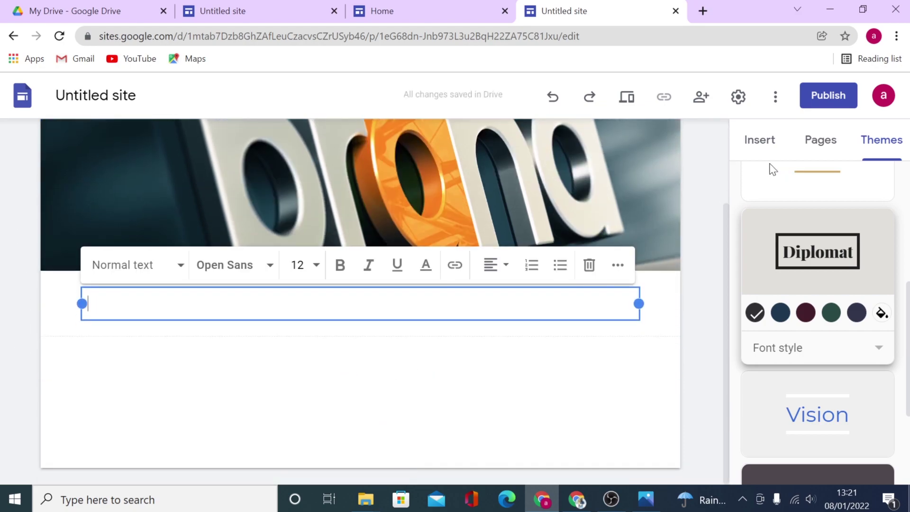
{"action": "left_click", "coordinate": [761, 143]}
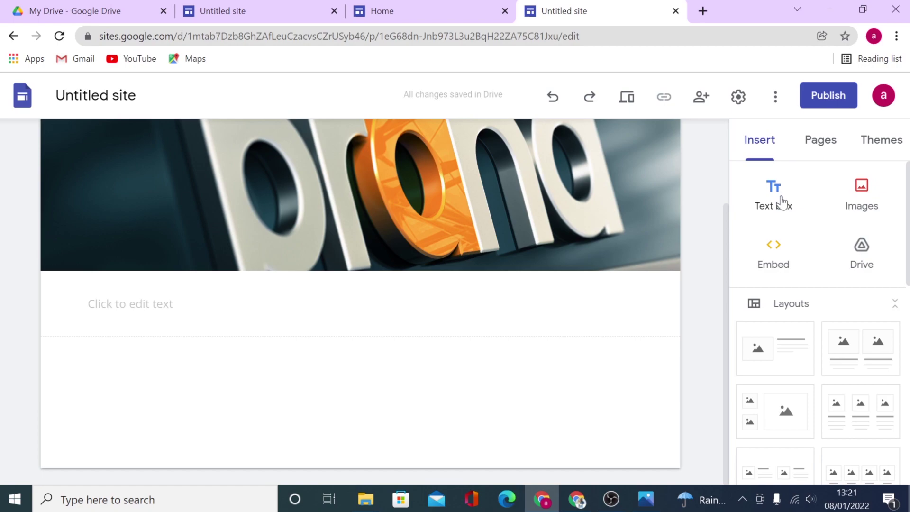
{"action": "left_click", "coordinate": [229, 305]}
{"action": "right_click", "coordinate": [229, 305]}
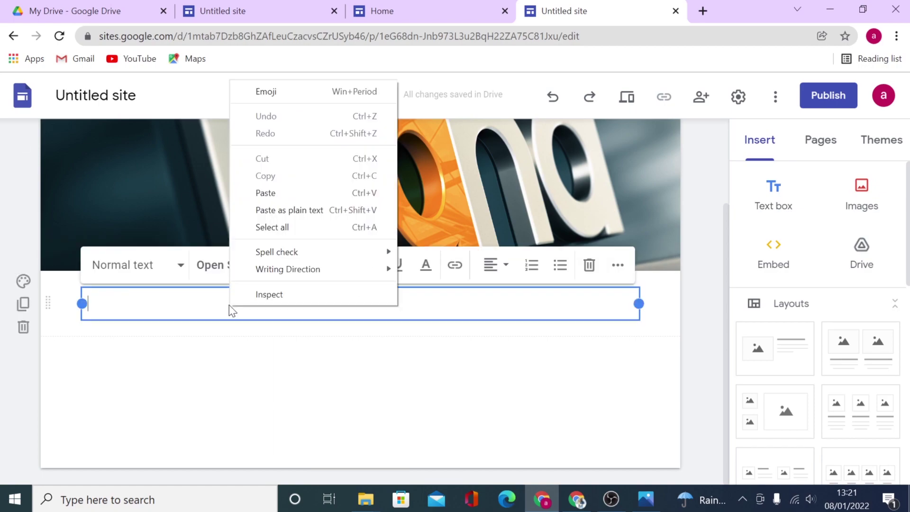
{"action": "left_click", "coordinate": [265, 192]}
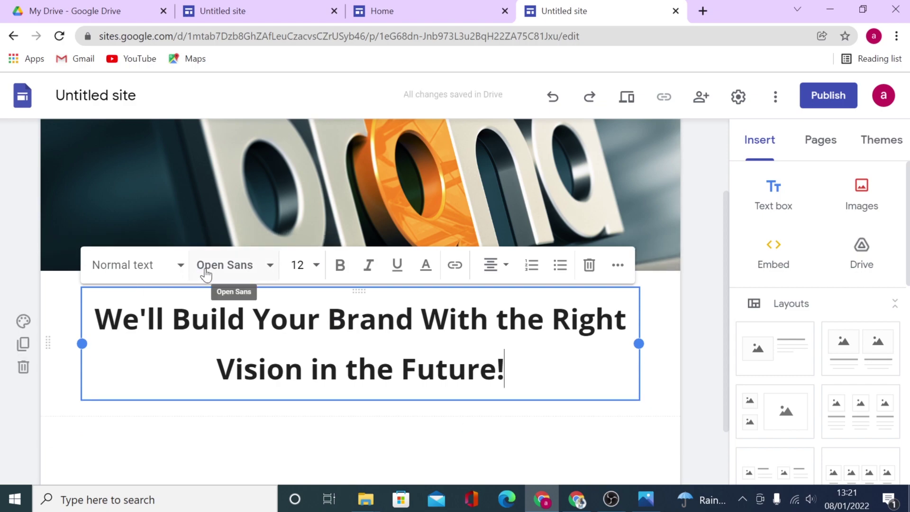
{"action": "left_click", "coordinate": [487, 427]}
{"action": "scroll", "coordinate": [487, 425], "scroll_direction": "down", "scroll_amount": 2}
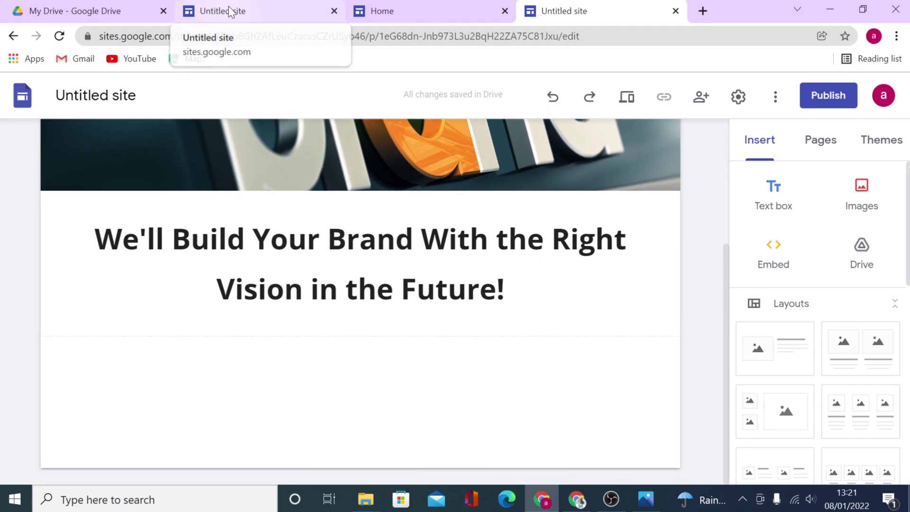
Insert a text box and paste the phone number with the line Call us to find out more
{"action": "double_click", "coordinate": [200, 396]}
{"action": "left_click", "coordinate": [198, 396]}
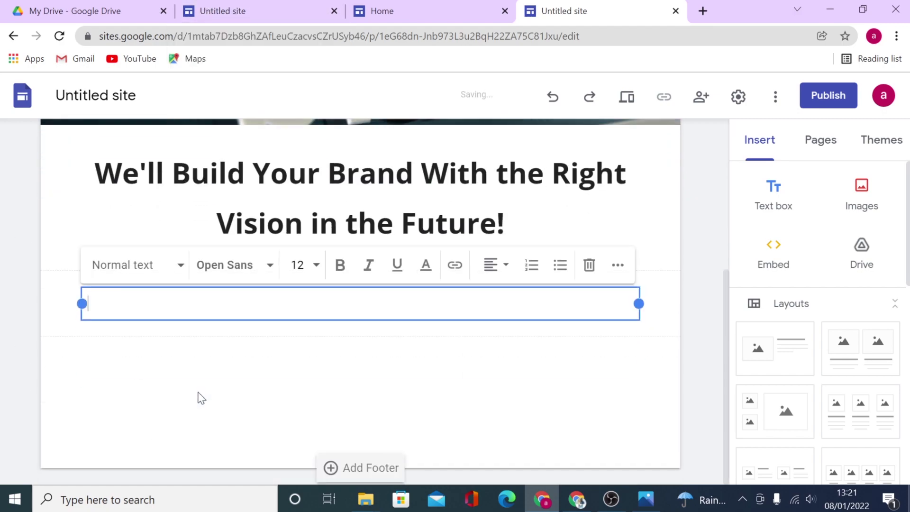
{"action": "right_click", "coordinate": [226, 291]}
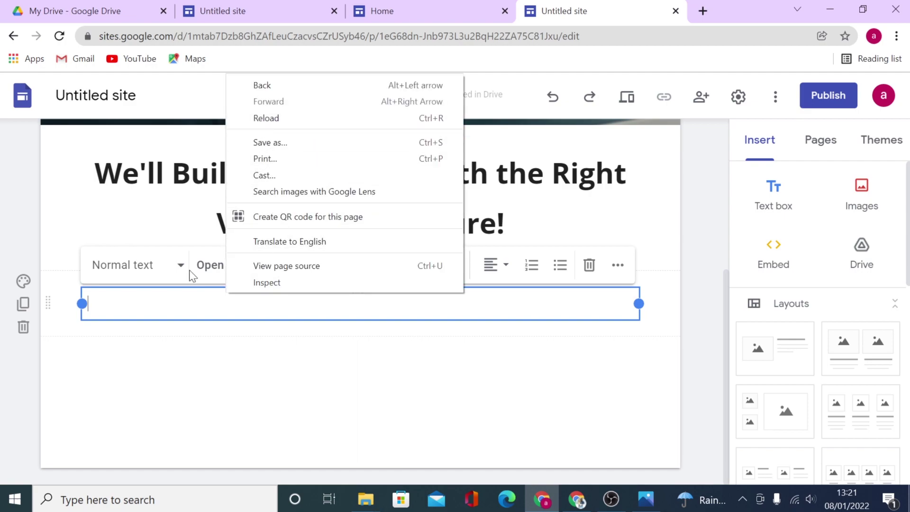
{"action": "right_click", "coordinate": [150, 303]}
{"action": "left_click", "coordinate": [245, 190]}
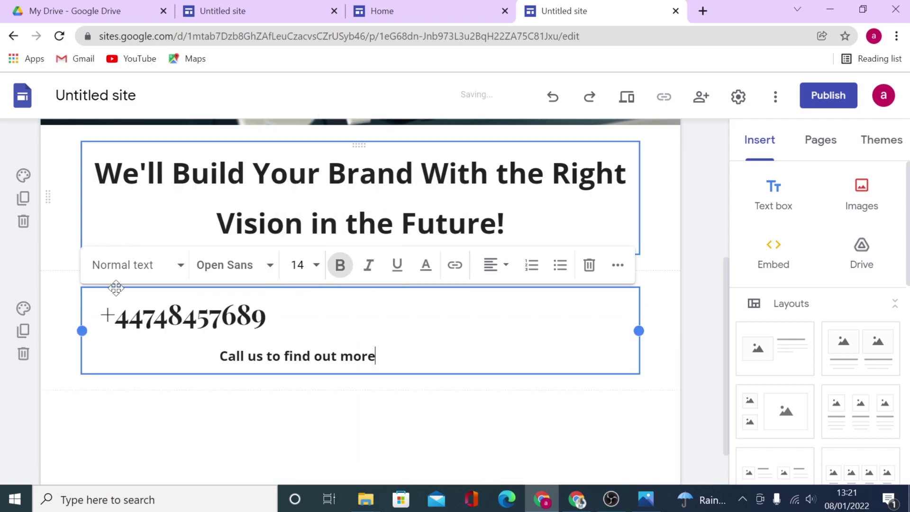
Give the phone section the dark Style 3 colour and narrow the text box to the left half
{"action": "left_click", "coordinate": [23, 308]}
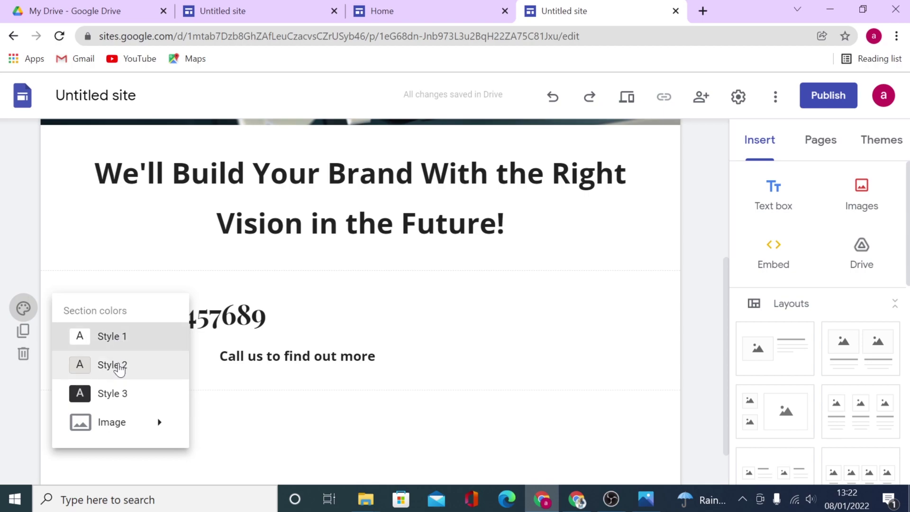
{"action": "left_click", "coordinate": [117, 402]}
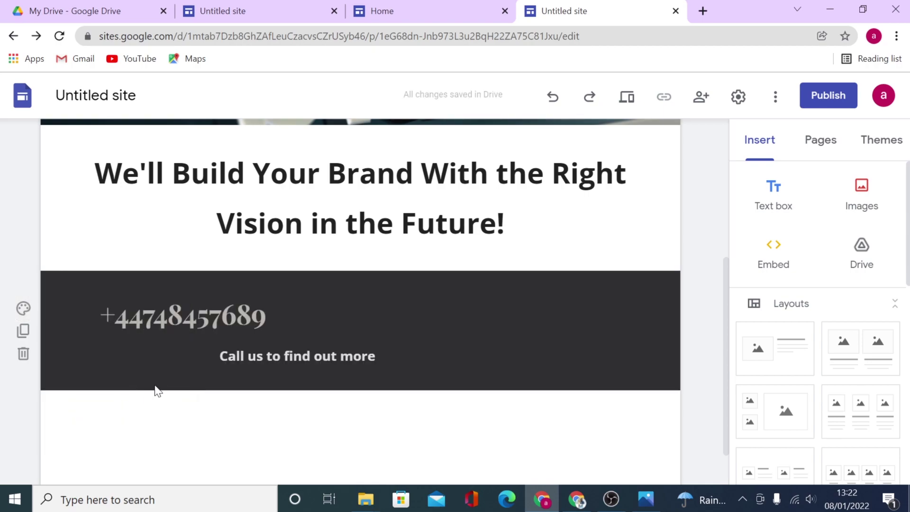
{"action": "left_click", "coordinate": [256, 368]}
{"action": "mouse_move", "coordinate": [633, 330]}
{"action": "left_mouse_down"}
{"action": "mouse_move", "coordinate": [369, 321]}
{"action": "mouse_move", "coordinate": [400, 330]}
{"action": "left_mouse_up"}
{"action": "left_click", "coordinate": [567, 362]}
Upload the WhatsApp picture consultant (40) beside the phone text
{"action": "double_click", "coordinate": [532, 331]}
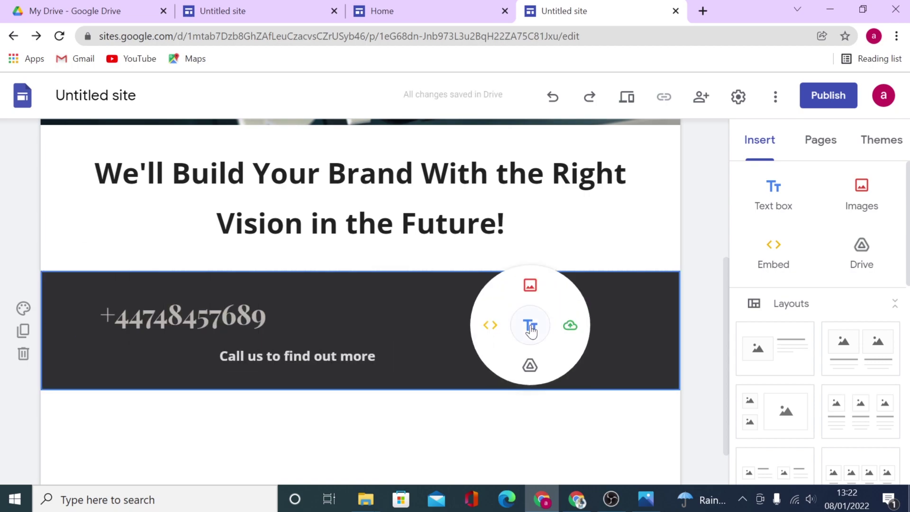
{"action": "left_click", "coordinate": [568, 325]}
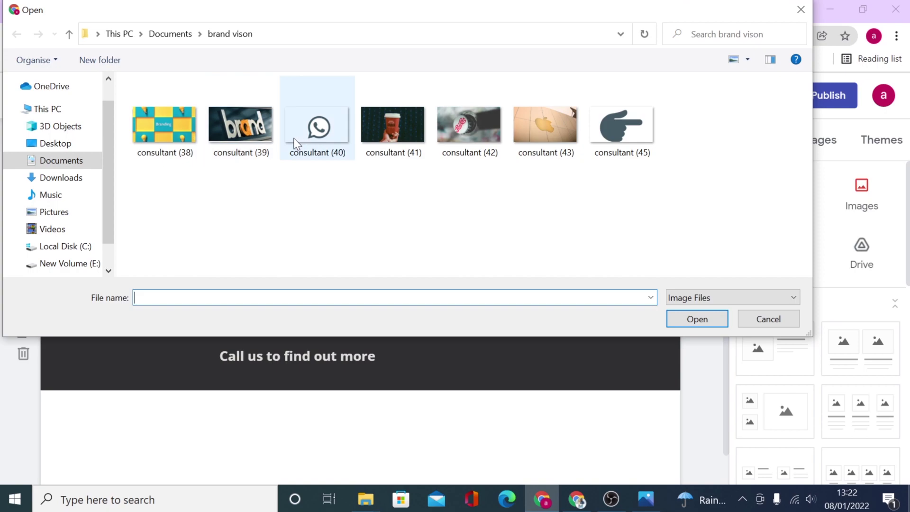
{"action": "left_click", "coordinate": [307, 141]}
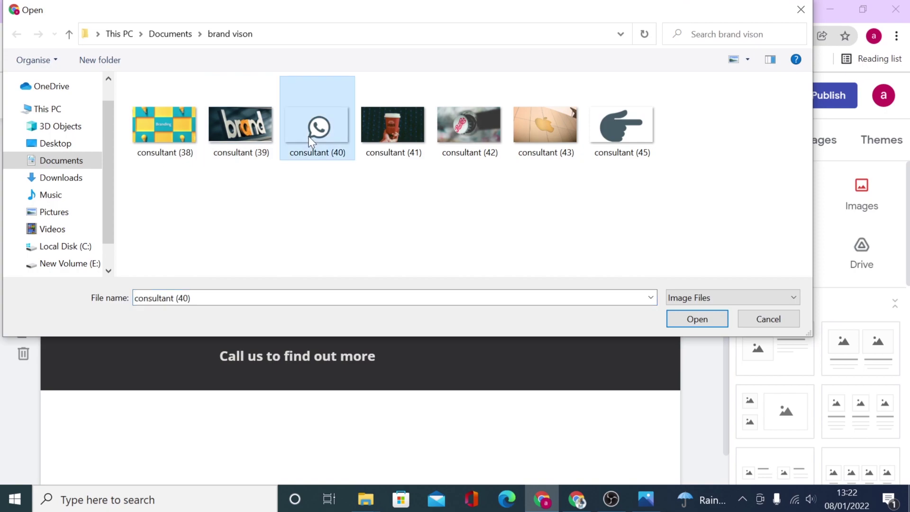
{"action": "left_click", "coordinate": [710, 321]}
{"action": "left_click", "coordinate": [623, 339]}
{"action": "scroll", "coordinate": [622, 336], "scroll_direction": "down", "scroll_amount": 1}
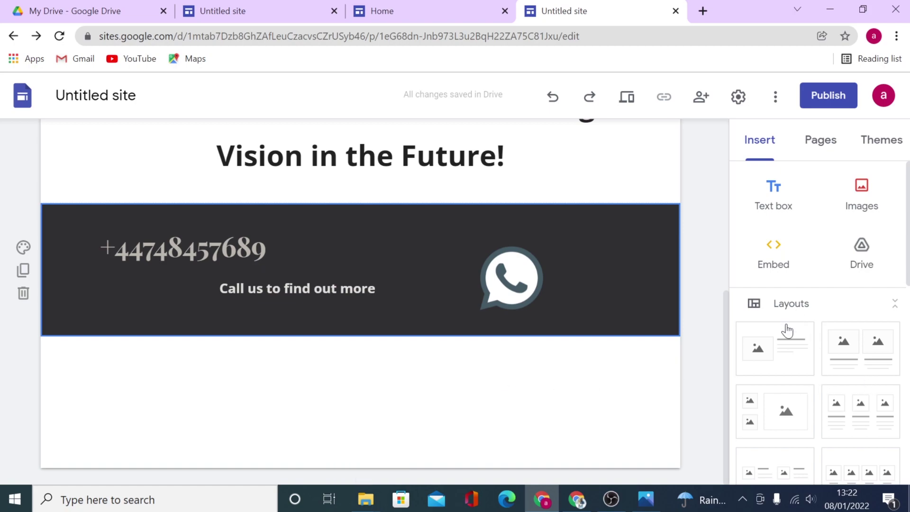
Add a three-column image layout and upload the coffee cup, Pepsi bottle cap and Apple logo photos (consultant 41, 42, 43)
{"action": "left_click", "coordinate": [848, 410]}
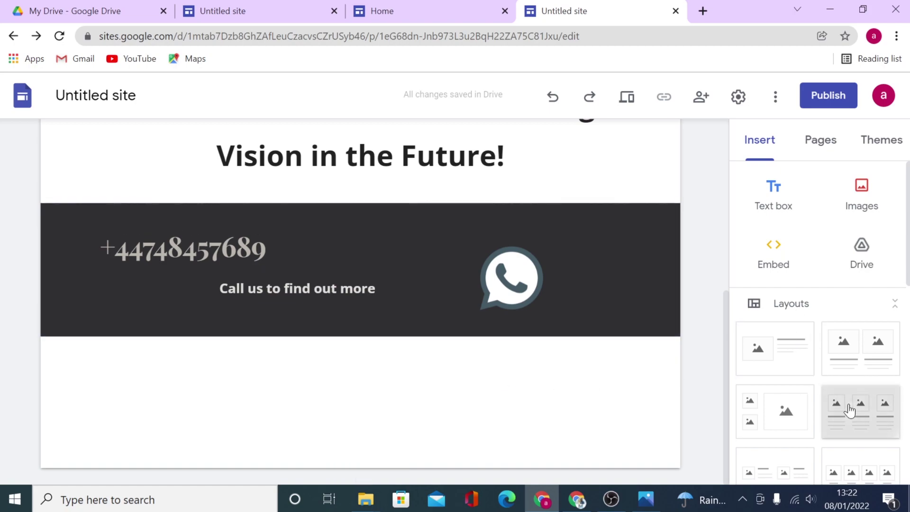
{"action": "left_click", "coordinate": [162, 280]}
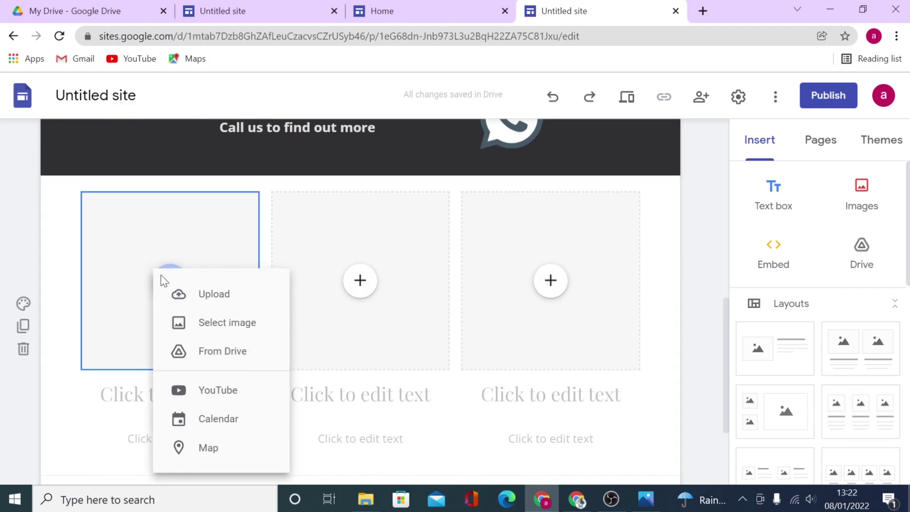
{"action": "left_click", "coordinate": [204, 294]}
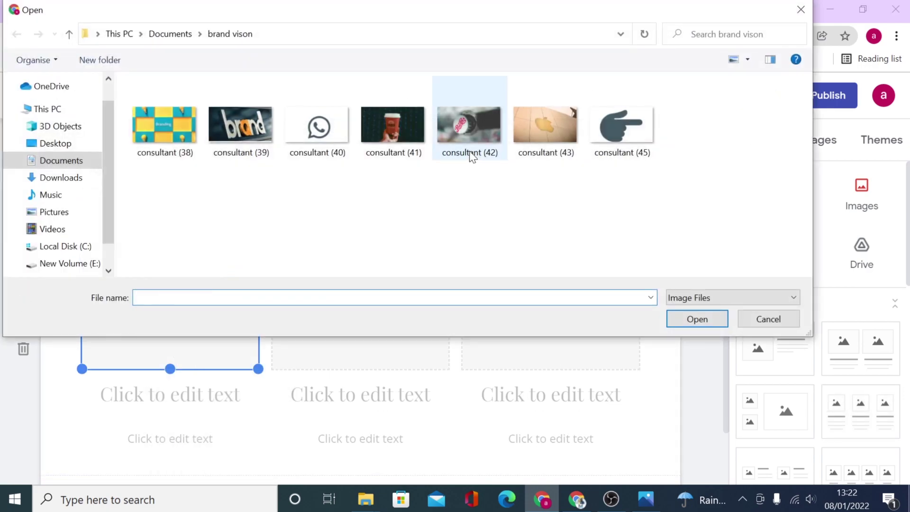
{"action": "left_click", "coordinate": [388, 120]}
{"action": "left_click", "coordinate": [683, 321]}
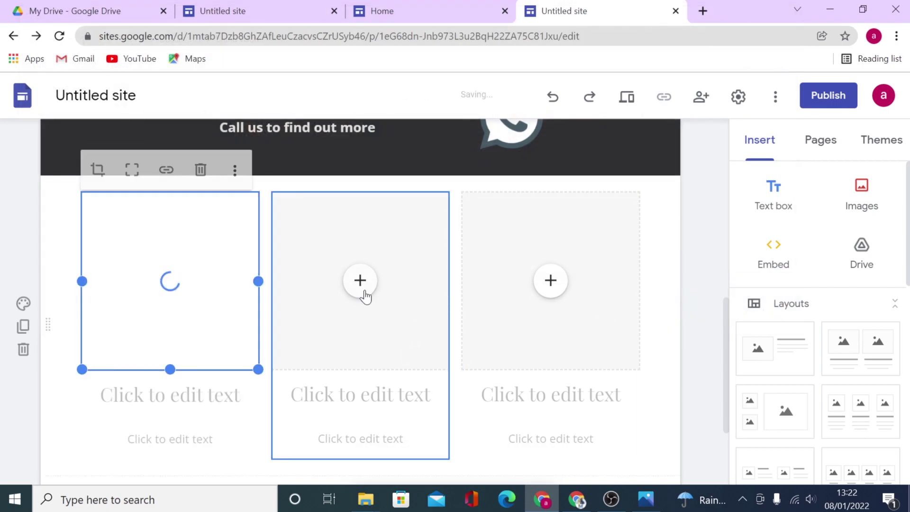
{"action": "left_click", "coordinate": [360, 280]}
{"action": "left_click", "coordinate": [382, 295]}
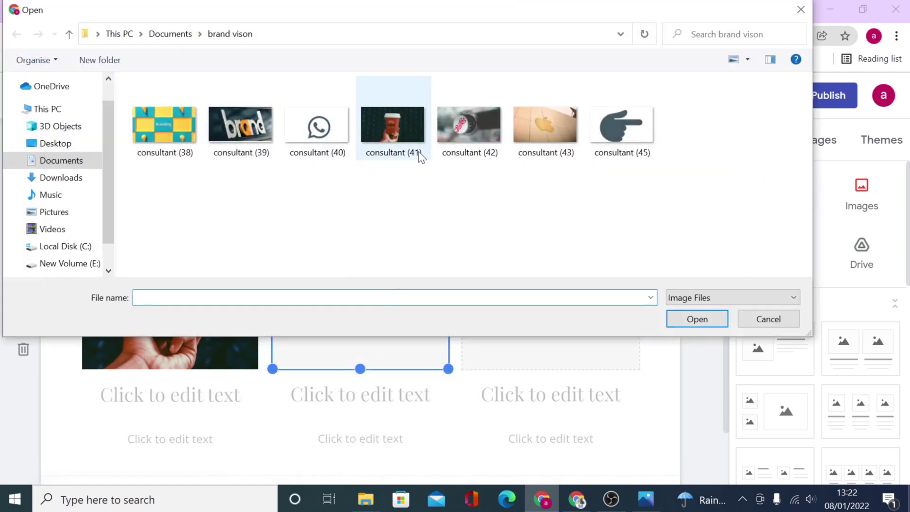
{"action": "left_click", "coordinate": [462, 128]}
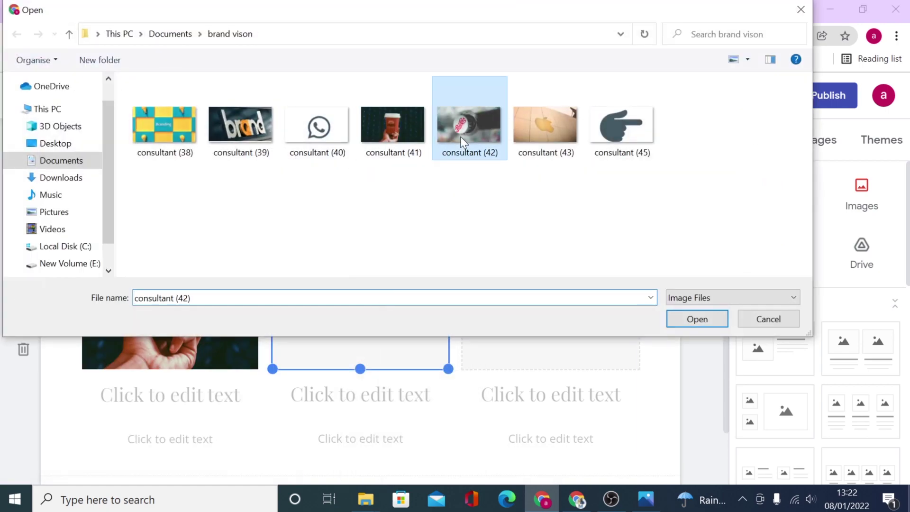
{"action": "left_click", "coordinate": [682, 324]}
{"action": "left_click", "coordinate": [548, 279]}
{"action": "left_click", "coordinate": [591, 294]}
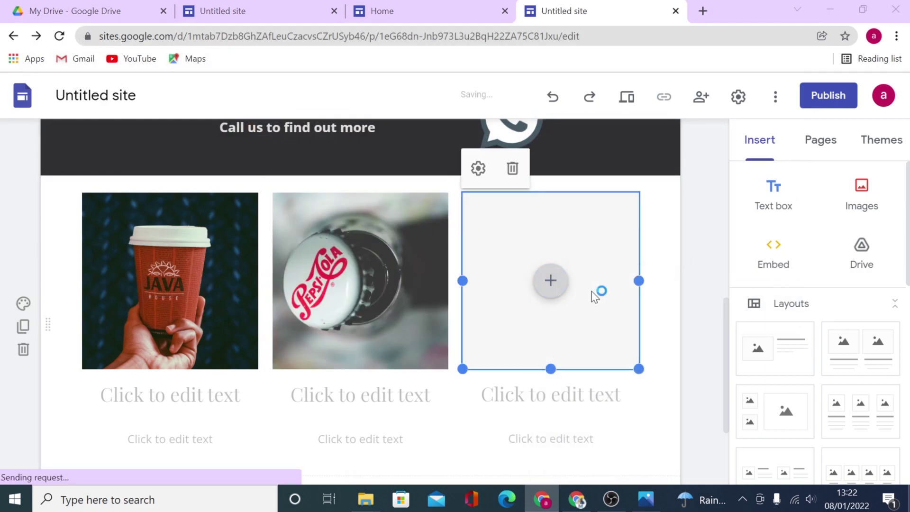
{"action": "left_click", "coordinate": [545, 125]}
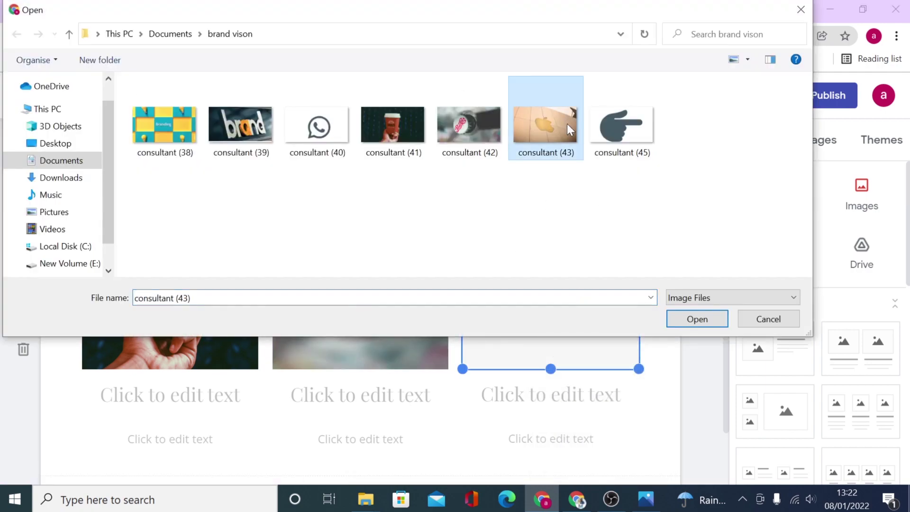
Insert the Apple logo photo and caption the three columns VISION, PROCESS and RESULTS
{"action": "left_click", "coordinate": [697, 319]}
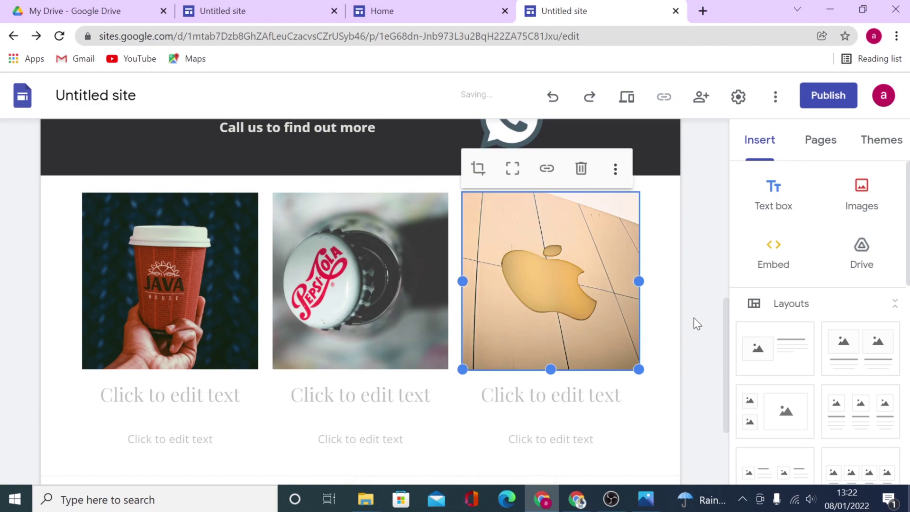
{"action": "left_click", "coordinate": [672, 333]}
{"action": "scroll", "coordinate": [672, 333], "scroll_direction": "down", "scroll_amount": 1}
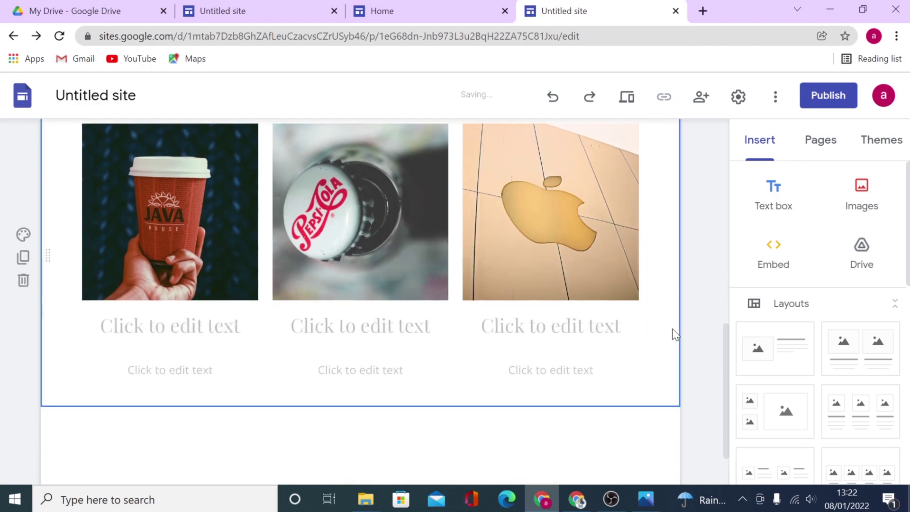
{"action": "left_click", "coordinate": [188, 338]}
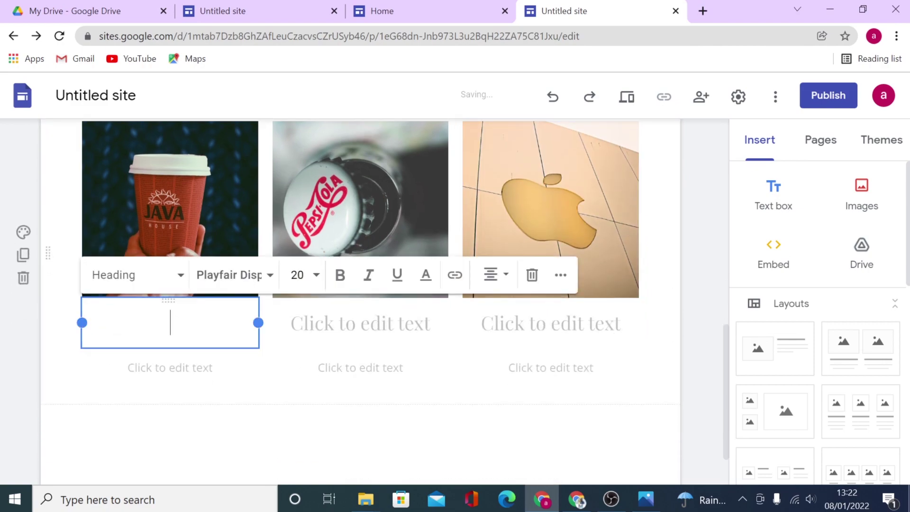
{"action": "type", "text": "V"}
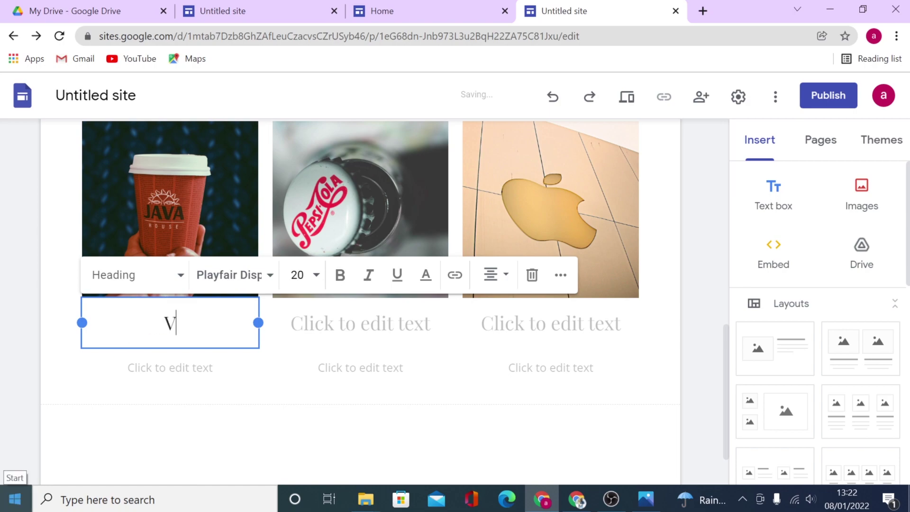
{"action": "type", "text": "ISION"}
{"action": "left_click", "coordinate": [360, 324]}
{"action": "type", "text": "PROCESS"}
{"action": "left_click", "coordinate": [550, 324]}
{"action": "type", "text": "RESULTS"}
{"action": "left_click", "coordinate": [442, 462]}
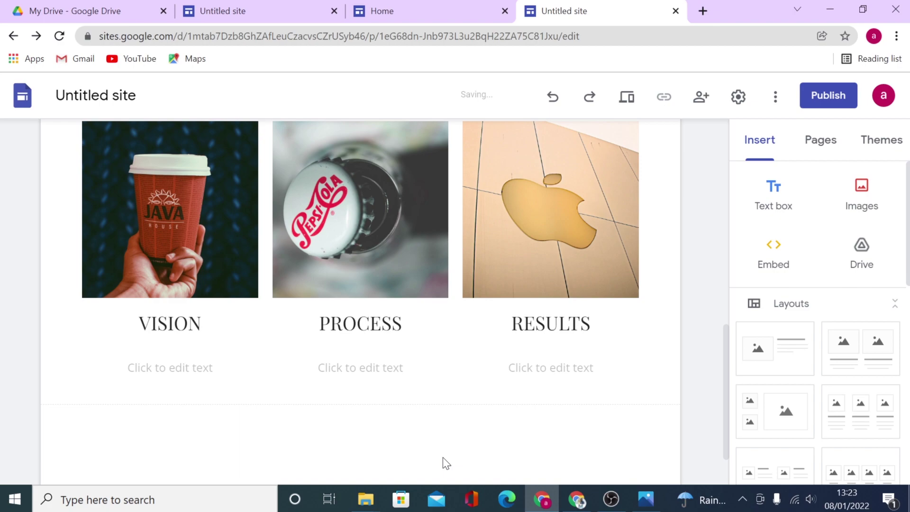
Switch the theme font style to sans-serif and make the three captions bold
{"action": "left_click", "coordinate": [881, 139]}
{"action": "left_click", "coordinate": [869, 348]}
{"action": "left_click", "coordinate": [787, 416]}
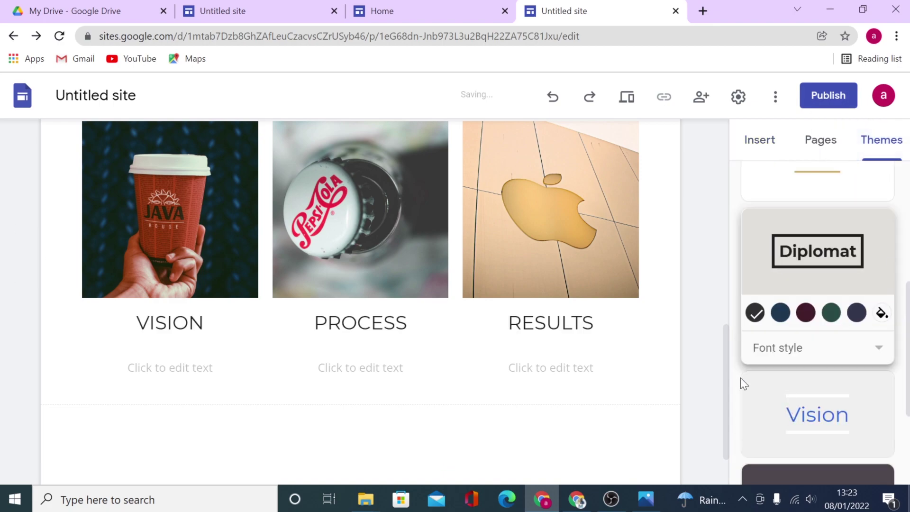
{"action": "double_click", "coordinate": [170, 322]}
{"action": "left_click", "coordinate": [339, 275]}
{"action": "double_click", "coordinate": [360, 324]}
{"action": "left_click", "coordinate": [428, 274]}
{"action": "double_click", "coordinate": [550, 323]}
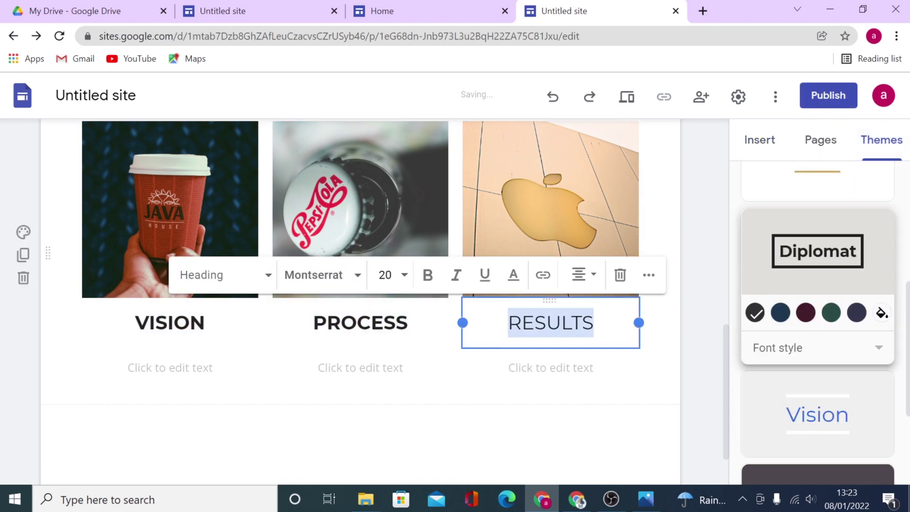
{"action": "left_click", "coordinate": [427, 275]}
{"action": "left_click", "coordinate": [463, 394]}
Give the photo section the dark Style 3 colour and delete the three empty text boxes under the captions
{"action": "left_click", "coordinate": [23, 232]}
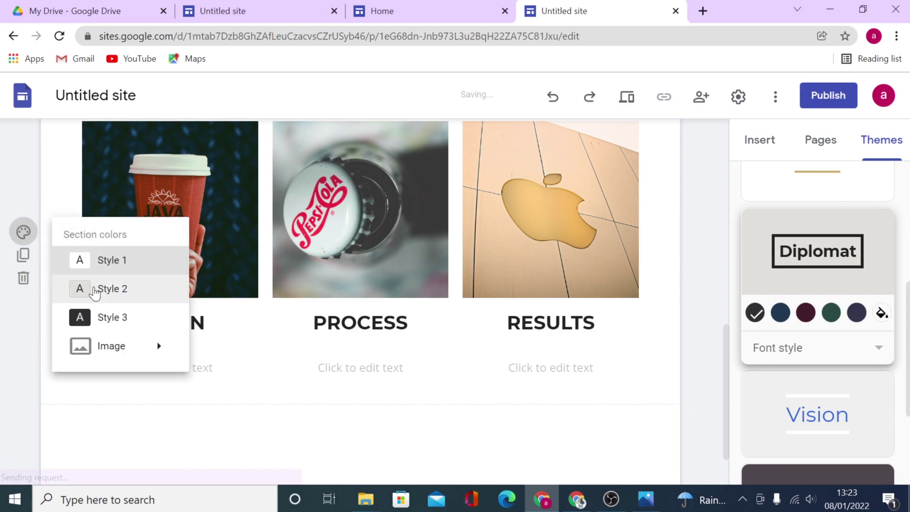
{"action": "left_click", "coordinate": [97, 318]}
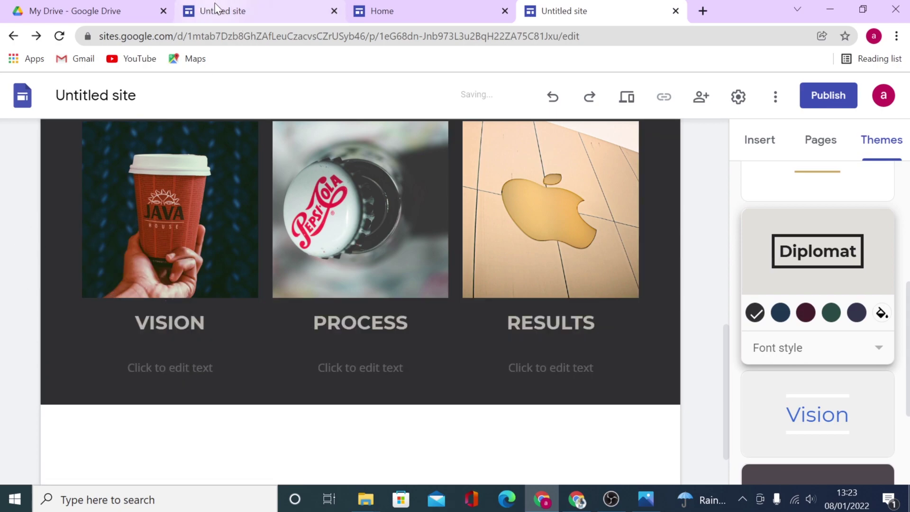
{"action": "left_click", "coordinate": [170, 366]}
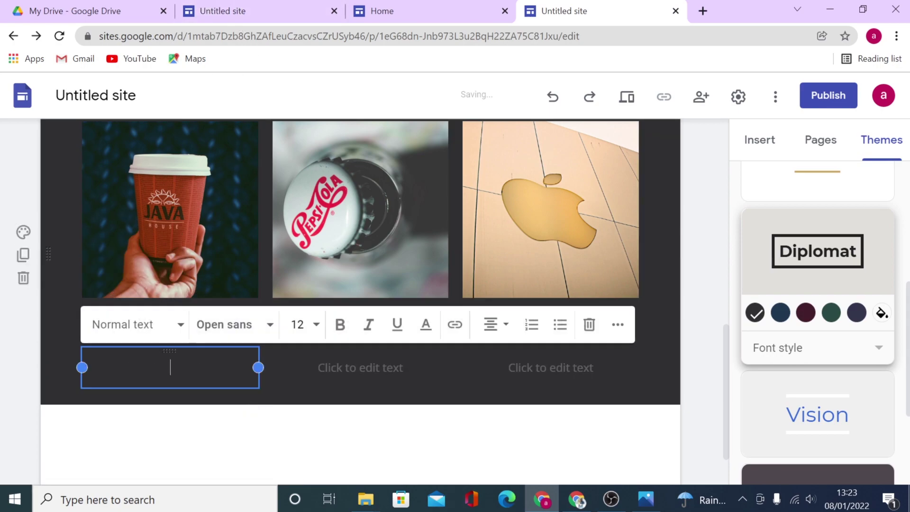
{"action": "left_click", "coordinate": [589, 325]}
{"action": "left_click", "coordinate": [360, 382]}
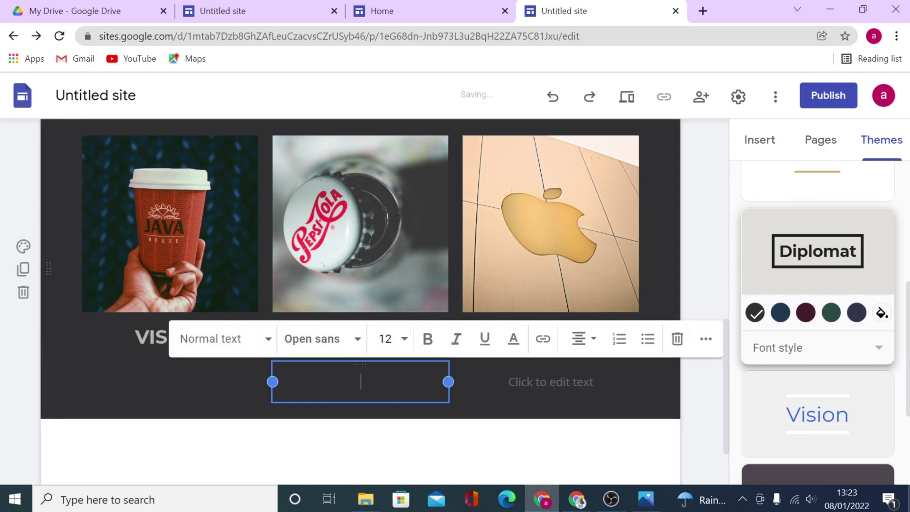
{"action": "left_click", "coordinate": [676, 339]}
{"action": "left_click", "coordinate": [551, 382]}
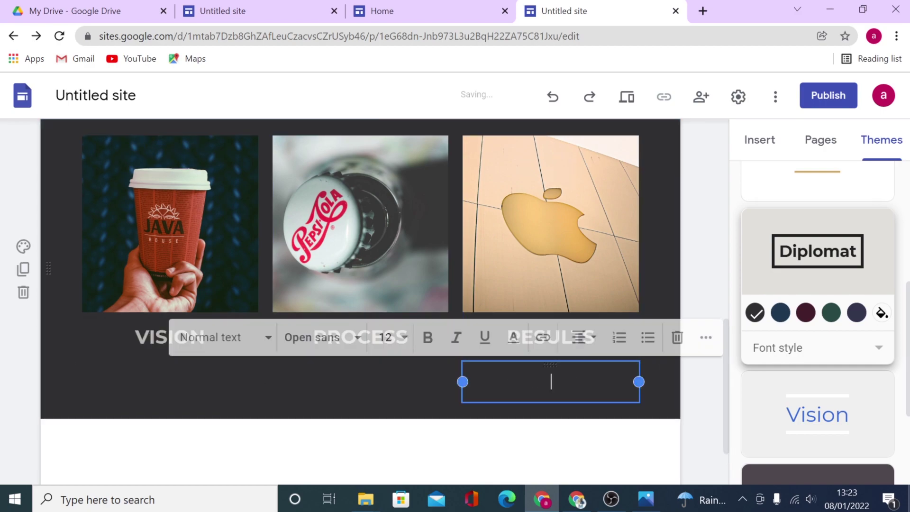
{"action": "left_click", "coordinate": [675, 339]}
{"action": "scroll", "coordinate": [285, 377], "scroll_direction": "down", "scroll_amount": 2}
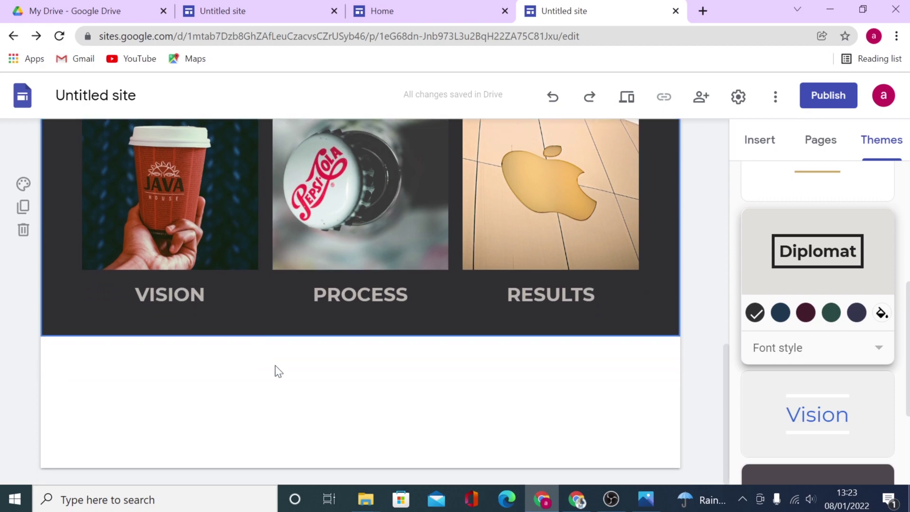
Insert a text box with The Home for Brand Growth heading and paragraph, in a grey Style 2 section
{"action": "double_click", "coordinate": [336, 395]}
{"action": "left_click", "coordinate": [347, 394]}
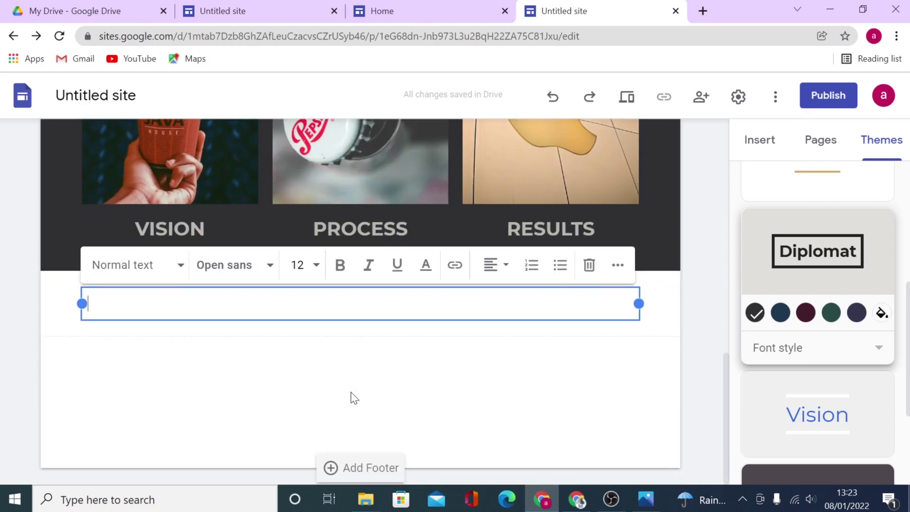
{"action": "right_click", "coordinate": [336, 304]}
{"action": "left_click", "coordinate": [388, 193]}
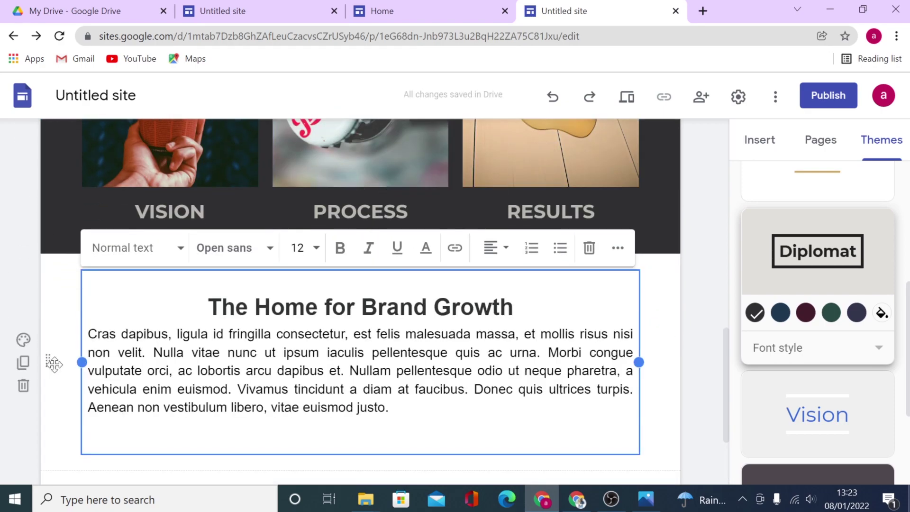
{"action": "left_click", "coordinate": [25, 340]}
{"action": "left_click", "coordinate": [132, 399]}
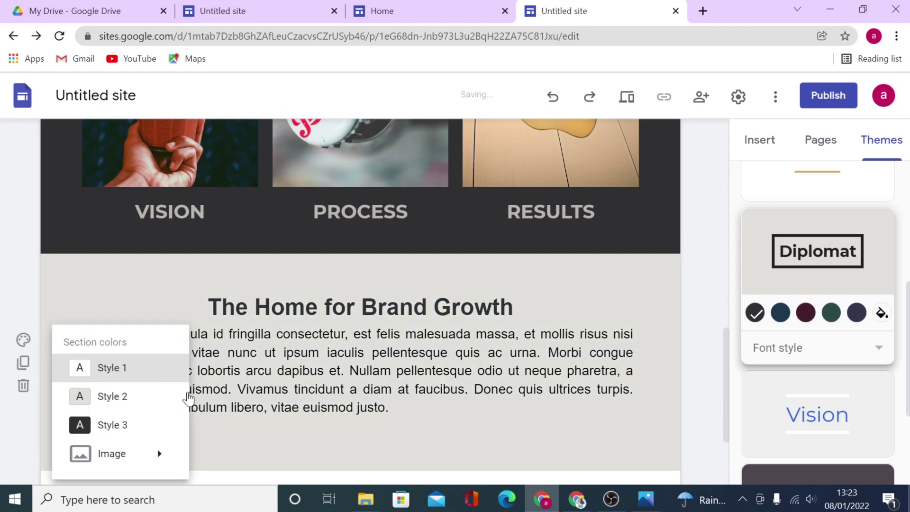
{"action": "left_click", "coordinate": [590, 328]}
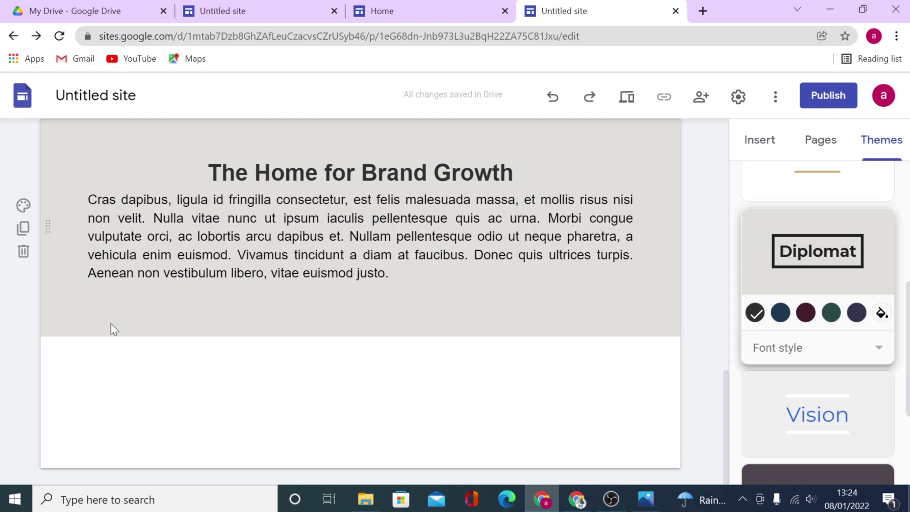
Insert a text box with the That's Us heading and size it so the heading fits on one line
{"action": "double_click", "coordinate": [177, 366]}
{"action": "left_click", "coordinate": [179, 365]}
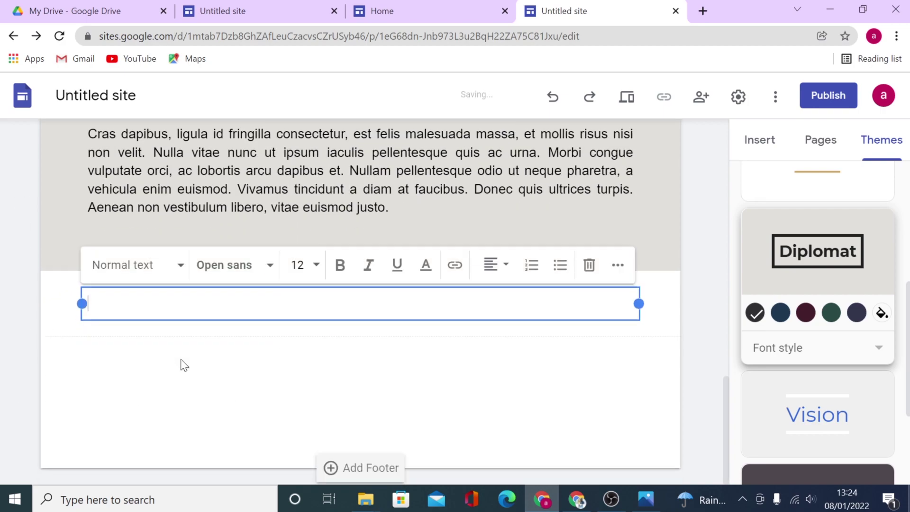
{"action": "right_click", "coordinate": [217, 318]}
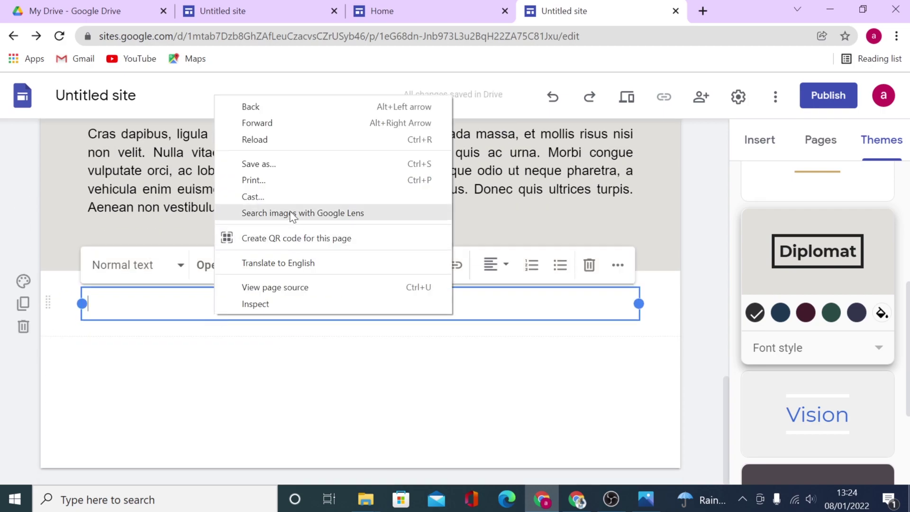
{"action": "right_click", "coordinate": [144, 296]}
{"action": "left_click", "coordinate": [202, 182]}
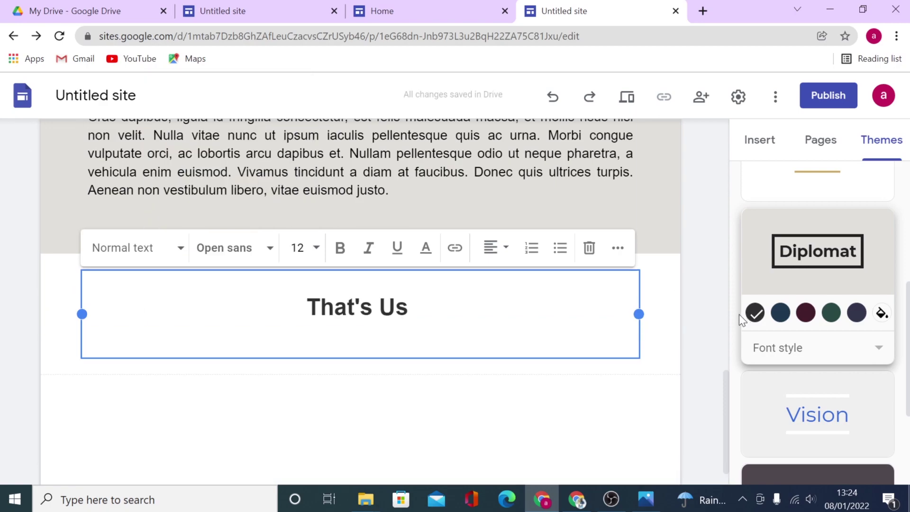
{"action": "left_click_drag", "start_coordinate": [639, 313], "coordinate": [178, 290]}
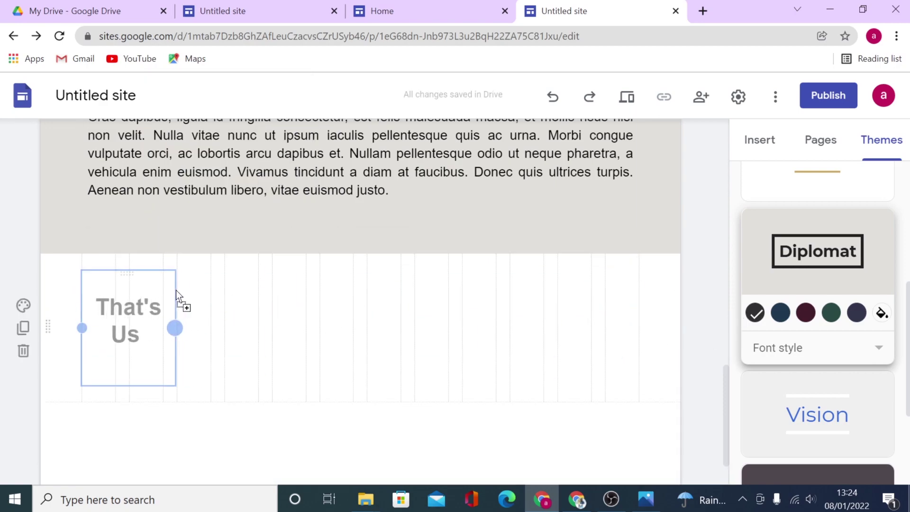
{"action": "left_click_drag", "start_coordinate": [178, 290], "coordinate": [204, 287]}
Upload the pointing-hand image beside That's Us, narrow it and crop it small
{"action": "double_click", "coordinate": [257, 320]}
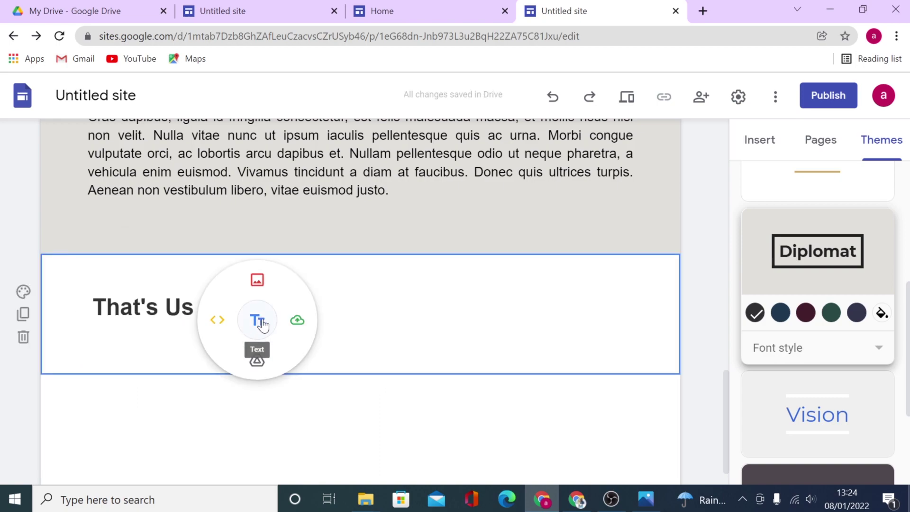
{"action": "left_click", "coordinate": [297, 319]}
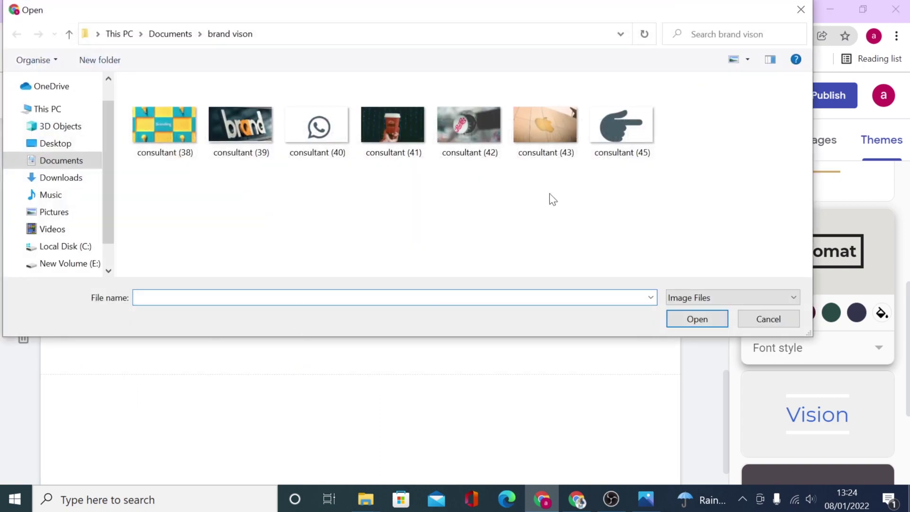
{"action": "left_click", "coordinate": [629, 149]}
{"action": "left_click", "coordinate": [695, 321]}
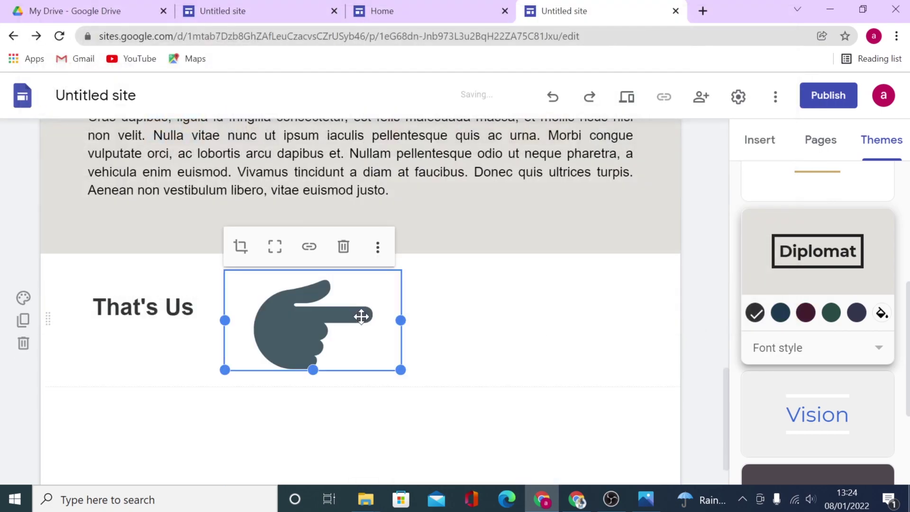
{"action": "left_click_drag", "start_coordinate": [400, 320], "coordinate": [306, 320]}
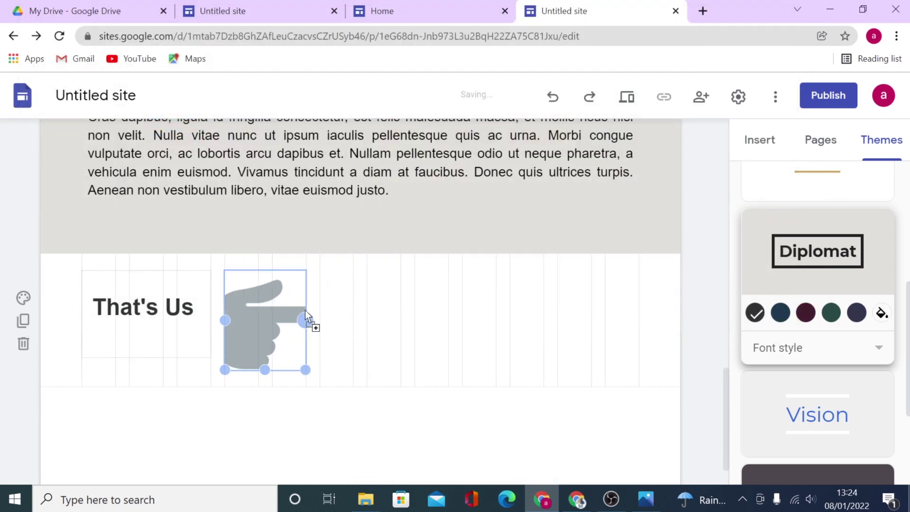
{"action": "left_click", "coordinate": [240, 247]}
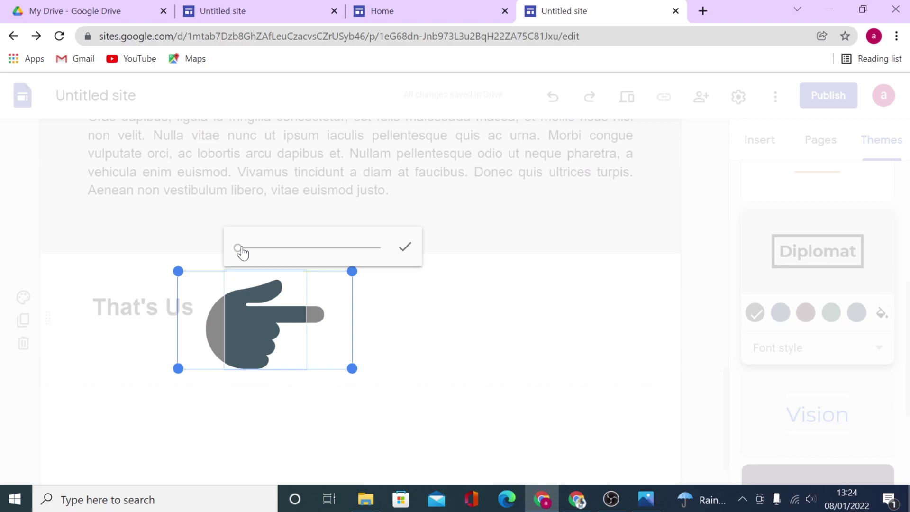
{"action": "mouse_move", "coordinate": [242, 251]}
{"action": "left_mouse_down"}
{"action": "mouse_move", "coordinate": [319, 248]}
{"action": "mouse_move", "coordinate": [235, 252]}
{"action": "left_mouse_up"}
{"action": "left_click", "coordinate": [397, 253]}
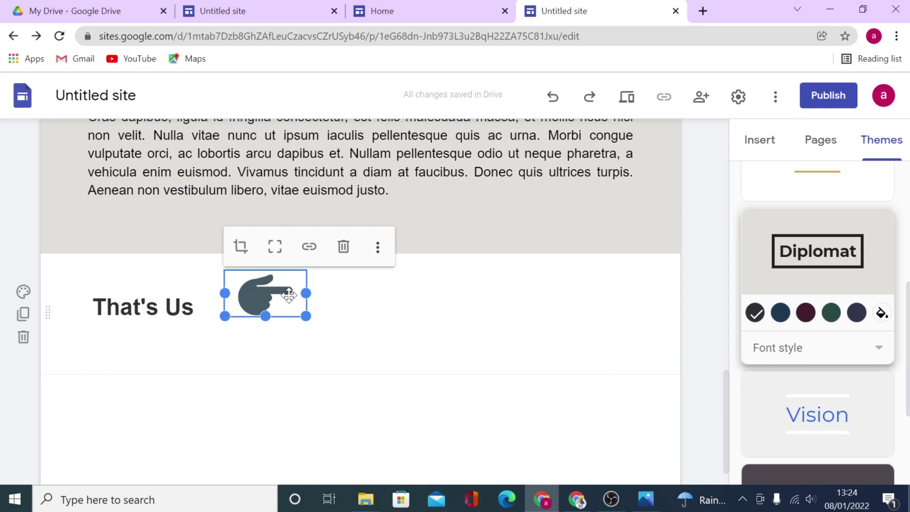
Browse the Insert, Pages and Themes panels and bring up quick insert options inside the That's Us section
{"action": "key", "text": "Escape"}
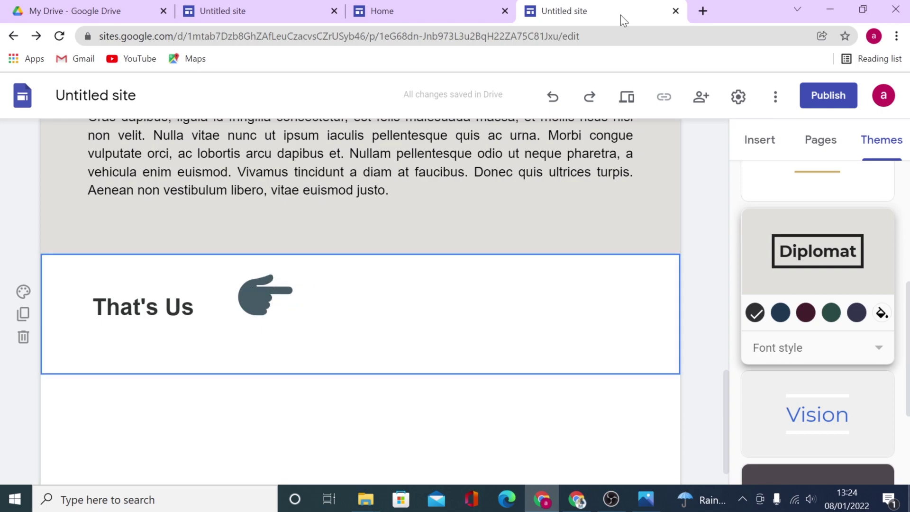
{"action": "left_click", "coordinate": [759, 142]}
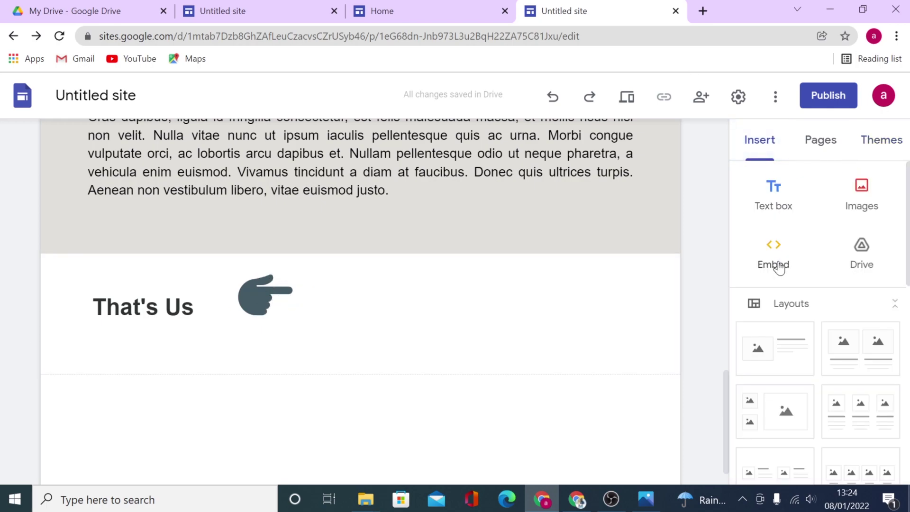
{"action": "double_click", "coordinate": [412, 325]}
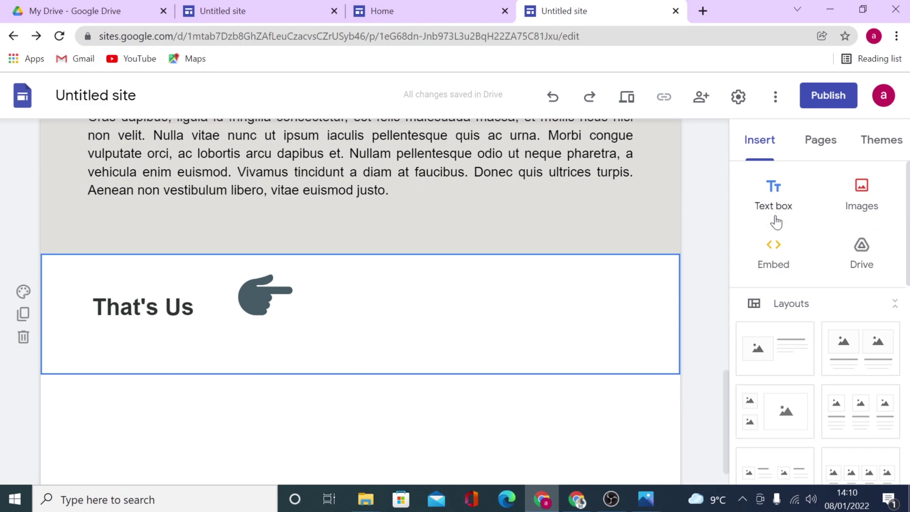
{"action": "scroll", "coordinate": [791, 331], "scroll_direction": "down", "scroll_amount": 3}
{"action": "scroll", "coordinate": [790, 332], "scroll_direction": "down", "scroll_amount": 3}
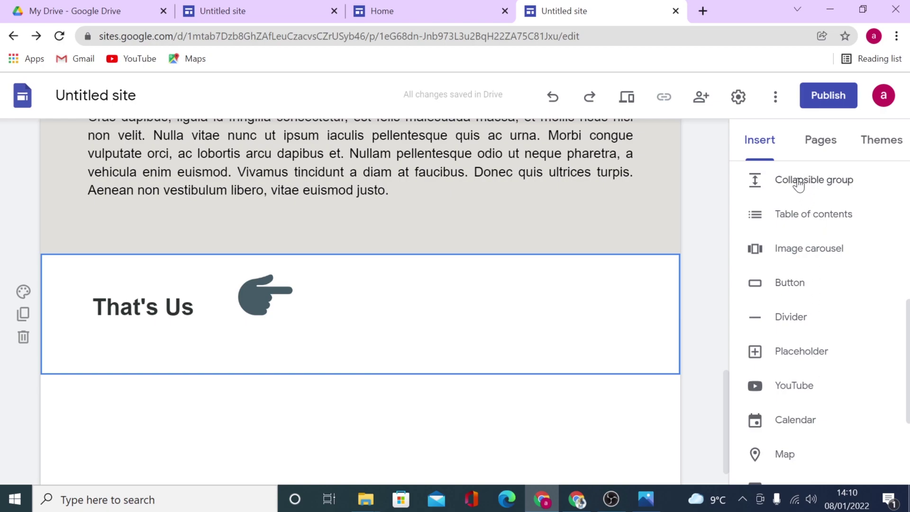
{"action": "scroll", "coordinate": [814, 339], "scroll_direction": "up", "scroll_amount": 5}
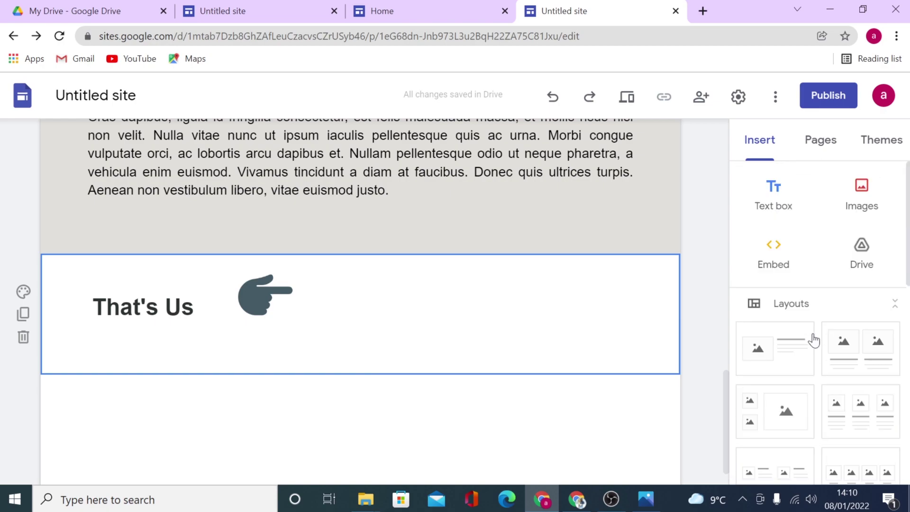
{"action": "left_click", "coordinate": [820, 140]}
{"action": "left_click", "coordinate": [876, 144]}
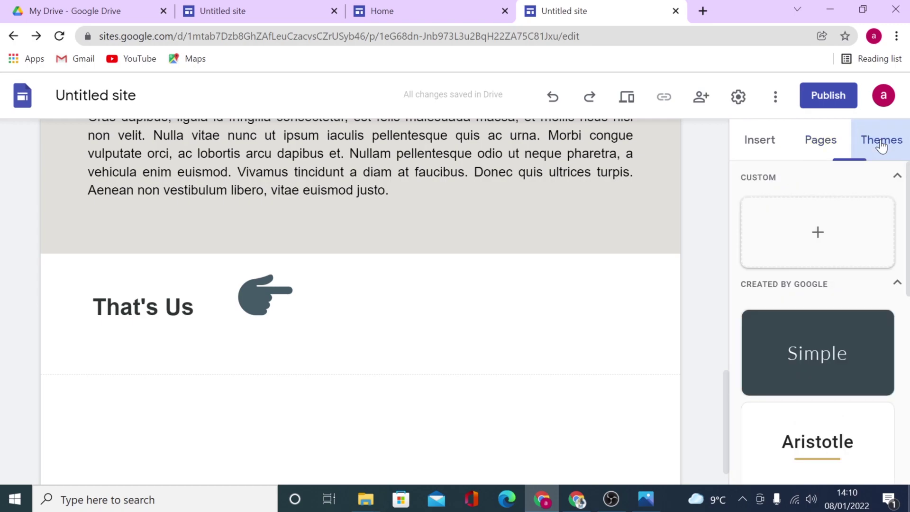
{"action": "left_click", "coordinate": [758, 146]}
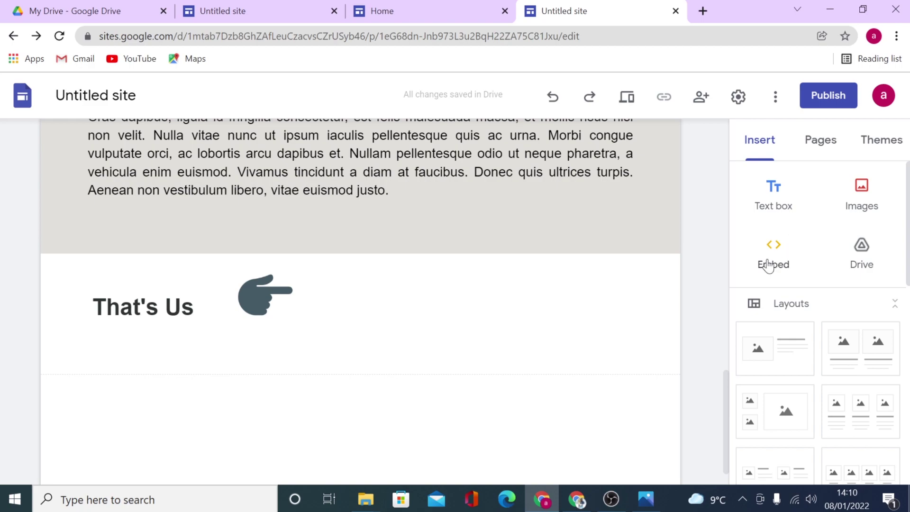
Embed the pasted YouTube blog-tutorial URL into the That's Us section
{"action": "double_click", "coordinate": [465, 347]}
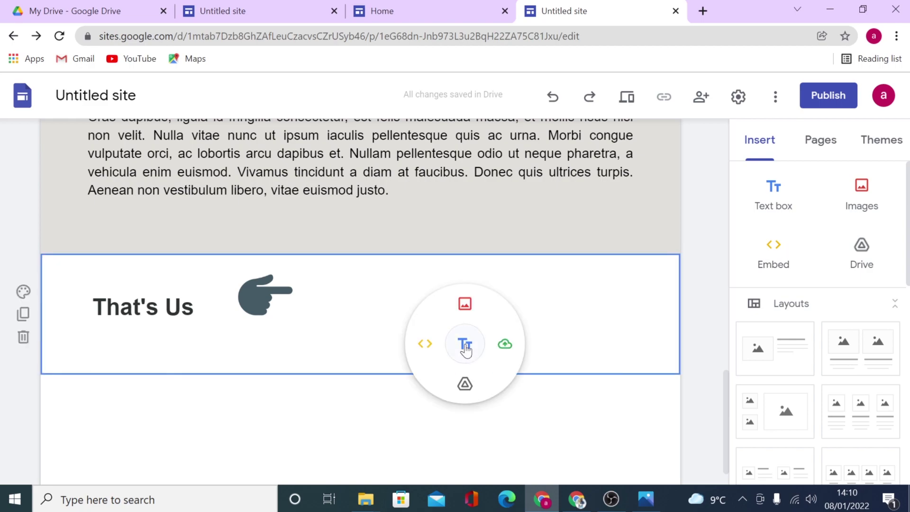
{"action": "left_click", "coordinate": [426, 344]}
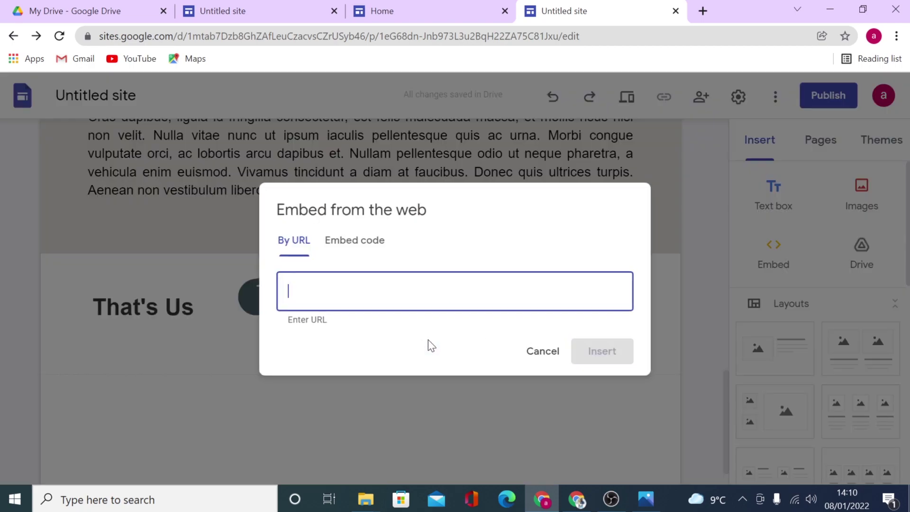
{"action": "left_click", "coordinate": [355, 240]}
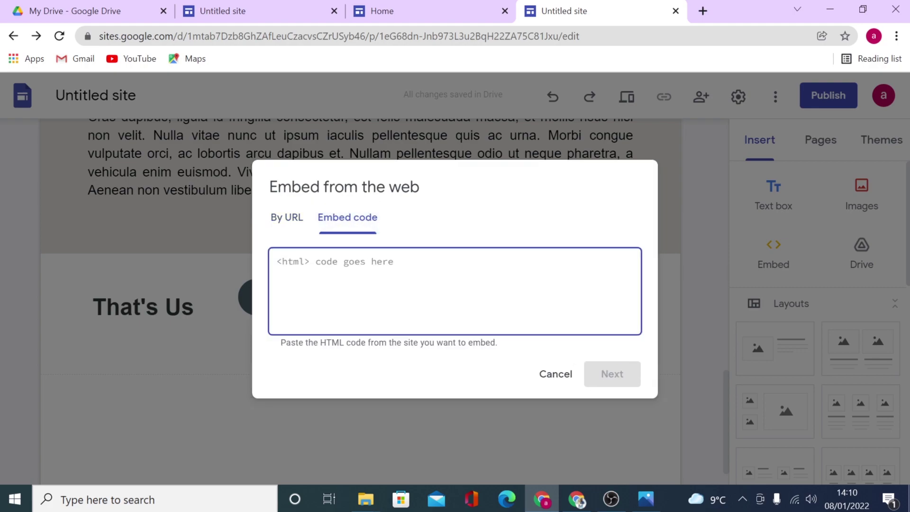
{"action": "left_click", "coordinate": [285, 231]}
{"action": "right_click", "coordinate": [326, 292]}
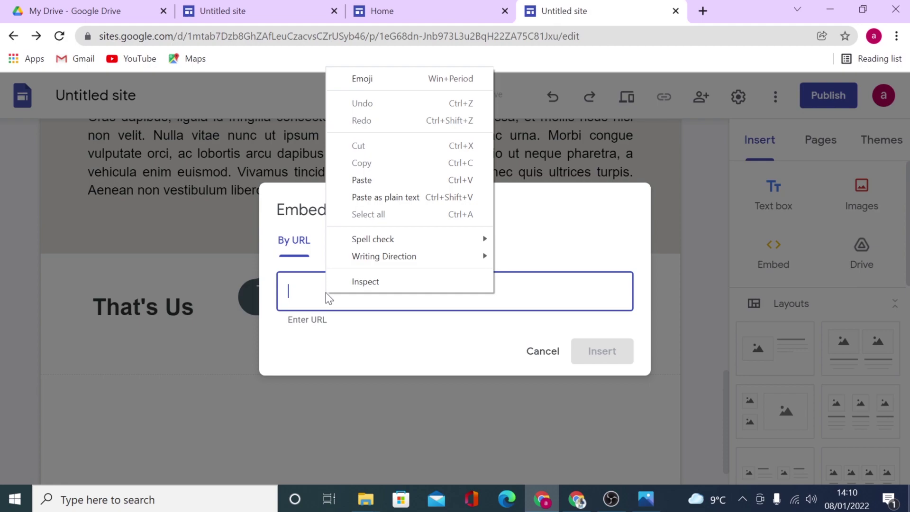
{"action": "left_click", "coordinate": [360, 179]}
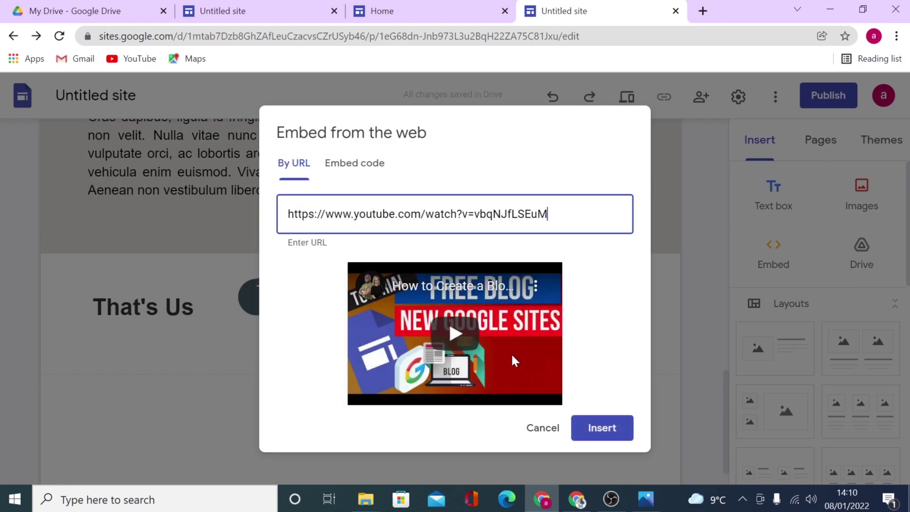
{"action": "left_click", "coordinate": [602, 429]}
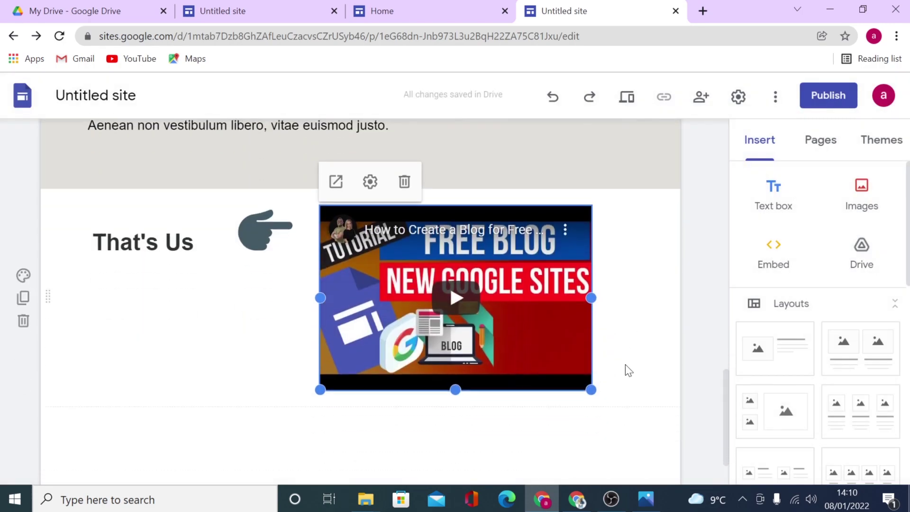
Enlarge the embedded video by stretching it wider and taller
{"action": "left_click_drag", "start_coordinate": [591, 291], "coordinate": [639, 289]}
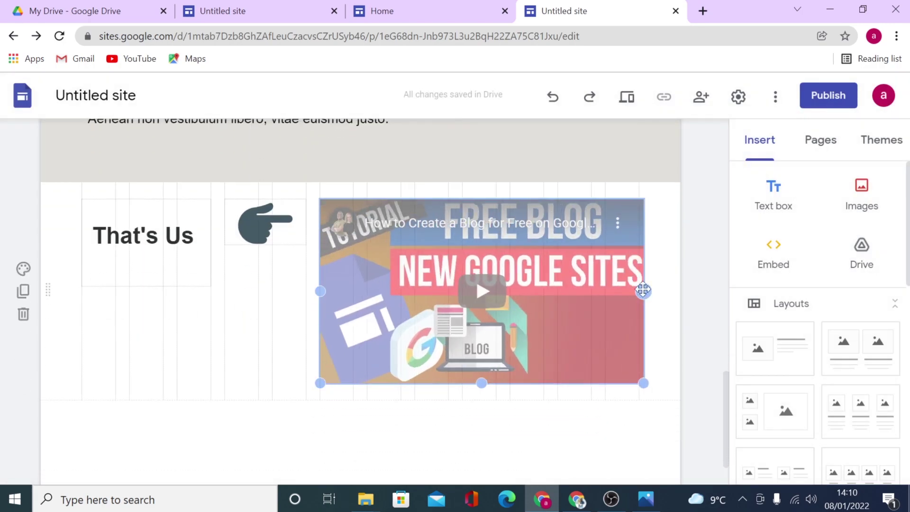
{"action": "left_click_drag", "start_coordinate": [478, 383], "coordinate": [479, 398]}
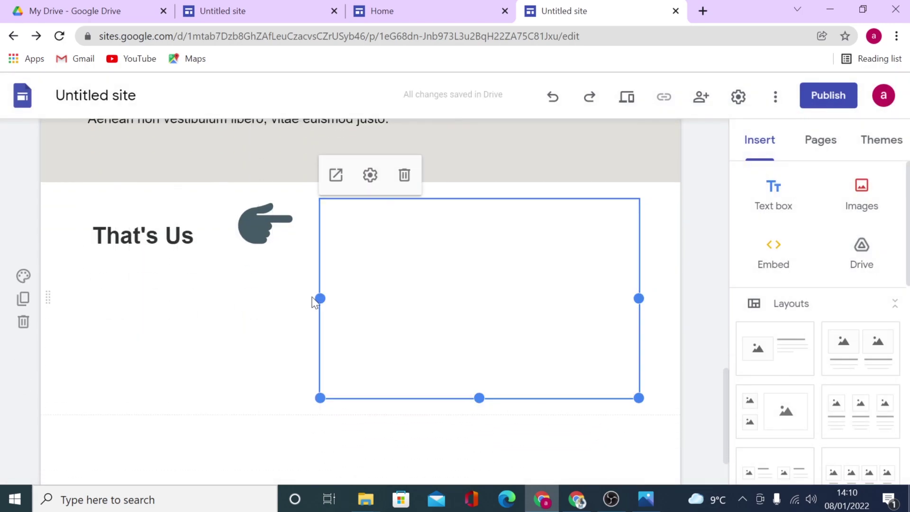
{"action": "mouse_move", "coordinate": [320, 298]}
{"action": "left_mouse_down"}
{"action": "mouse_move", "coordinate": [292, 298]}
{"action": "mouse_move", "coordinate": [304, 292]}
{"action": "left_mouse_up"}
{"action": "scroll", "coordinate": [469, 388], "scroll_direction": "down", "scroll_amount": 1}
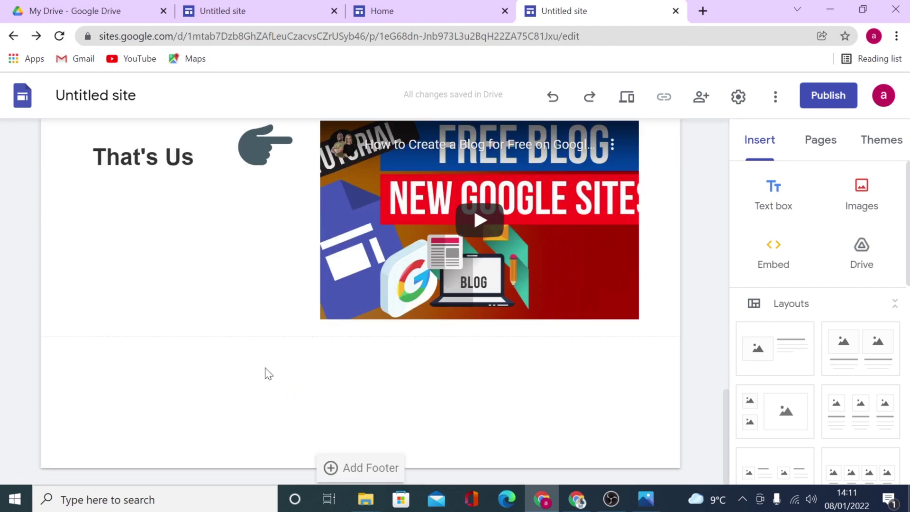
Embed the pasted social icons HTML code in the section below and shorten its box
{"action": "double_click", "coordinate": [158, 381]}
{"action": "left_click", "coordinate": [130, 382]}
{"action": "left_click", "coordinate": [354, 239]}
{"action": "right_click", "coordinate": [355, 279]}
{"action": "left_click", "coordinate": [391, 163]}
{"action": "left_click", "coordinate": [609, 374]}
{"action": "left_click", "coordinate": [618, 427]}
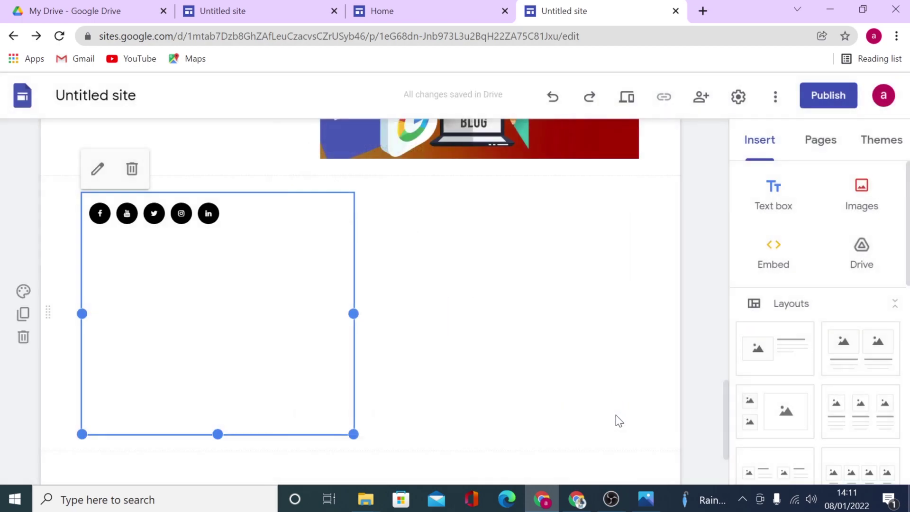
{"action": "left_click_drag", "start_coordinate": [218, 433], "coordinate": [229, 248]}
Add a GET SOCIAL text box, move it beside the icons and resize the icons box
{"action": "double_click", "coordinate": [376, 294]}
{"action": "left_click", "coordinate": [376, 291]}
{"action": "type", "text": "GET SEC"}
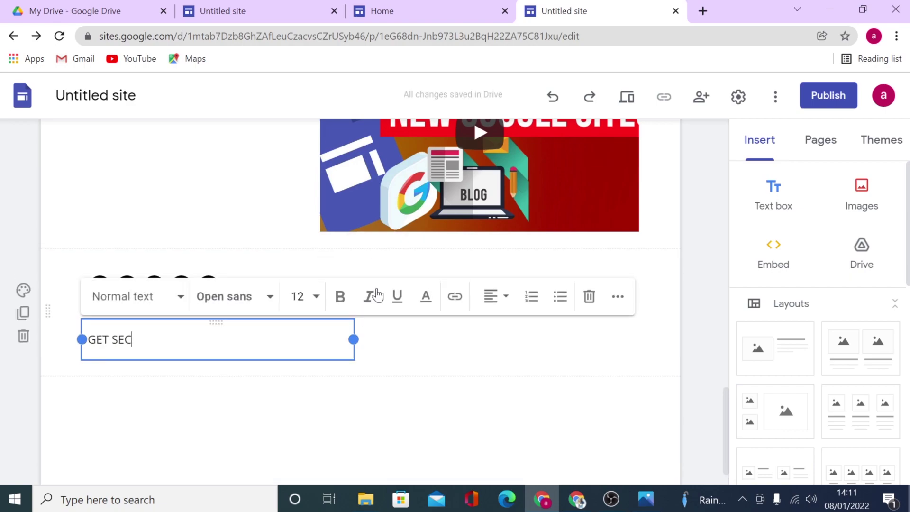
{"action": "key", "text": "BackSpace"}
{"action": "key", "text": "BackSpace"}
{"action": "type", "text": "OCIAL"}
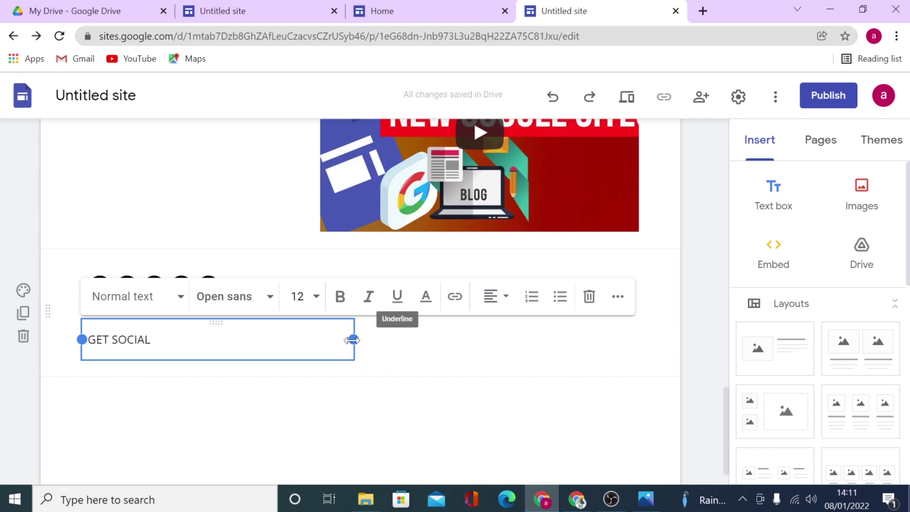
{"action": "left_click_drag", "start_coordinate": [354, 339], "coordinate": [181, 340]}
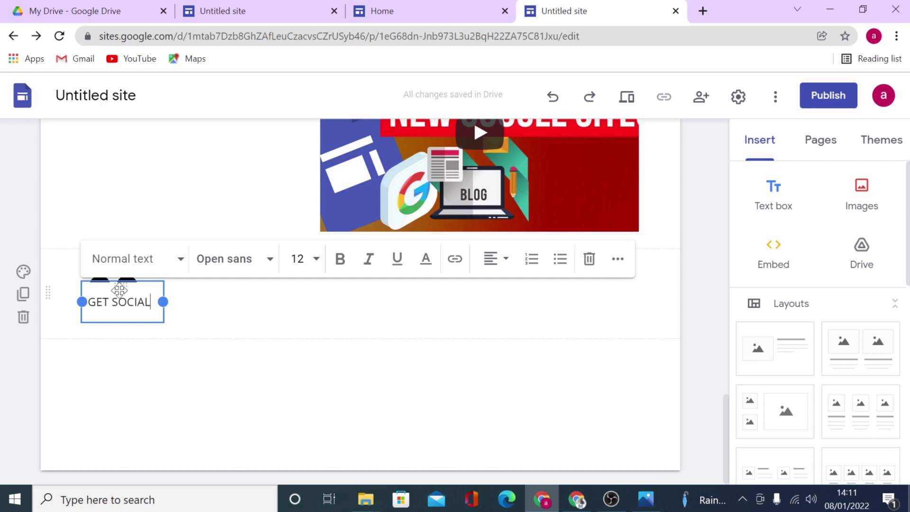
{"action": "mouse_move", "coordinate": [120, 290]}
{"action": "left_mouse_down"}
{"action": "mouse_move", "coordinate": [321, 336]}
{"action": "mouse_move", "coordinate": [312, 277]}
{"action": "left_mouse_up"}
{"action": "left_click", "coordinate": [135, 295]}
{"action": "left_click_drag", "start_coordinate": [164, 304], "coordinate": [258, 343]}
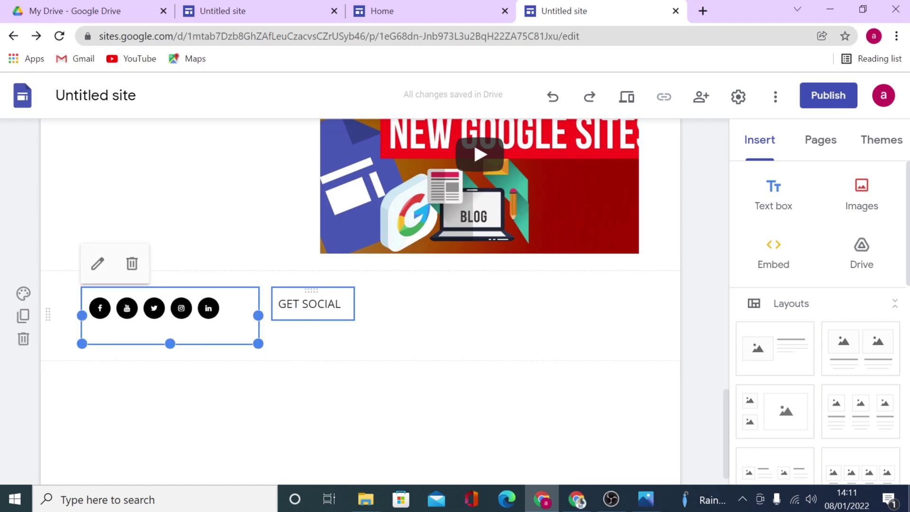
Widen the GET SOCIAL text box and set its font size to 14
{"action": "left_click", "coordinate": [327, 304]}
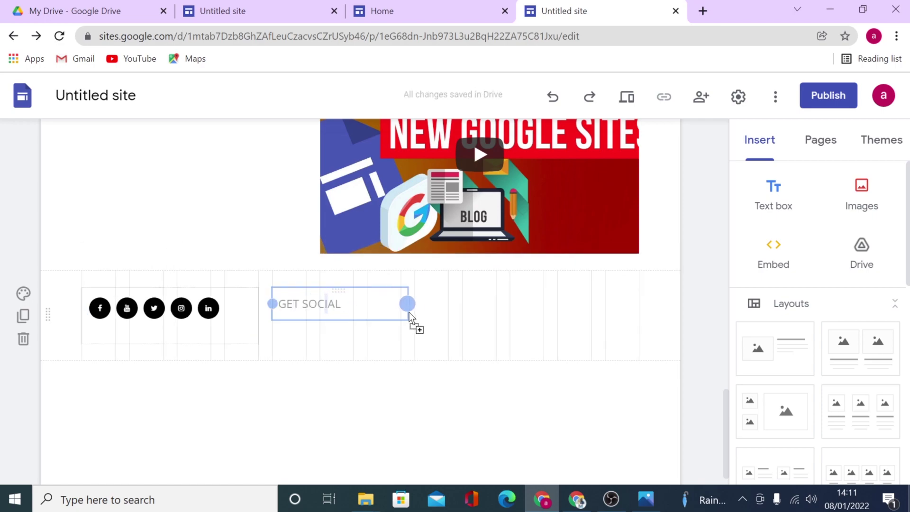
{"action": "mouse_move", "coordinate": [345, 303]}
{"action": "left_mouse_down"}
{"action": "mouse_move", "coordinate": [401, 304]}
{"action": "mouse_move", "coordinate": [279, 303]}
{"action": "left_mouse_up"}
{"action": "left_click", "coordinate": [402, 265]}
{"action": "left_click", "coordinate": [381, 474]}
{"action": "left_click", "coordinate": [380, 431]}
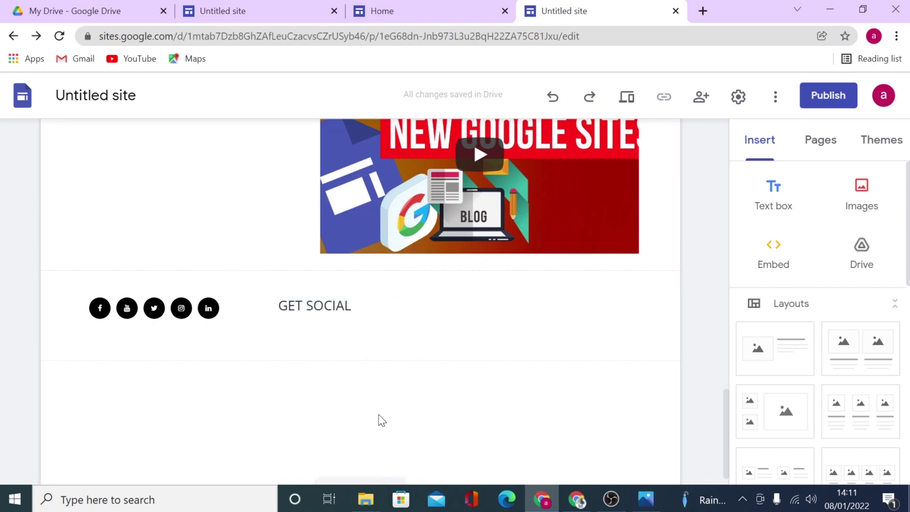
Upload the consultant (38) Branding image beside GET SOCIAL and shorten it
{"action": "double_click", "coordinate": [528, 289]}
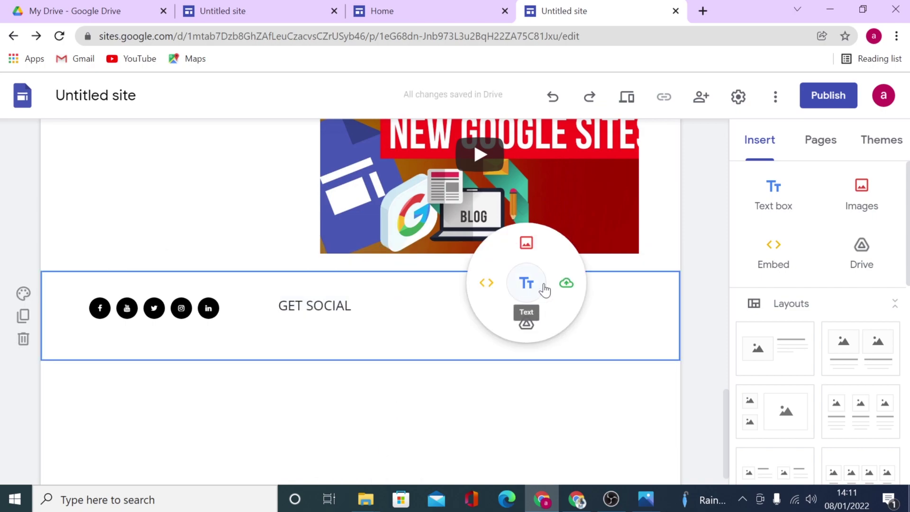
{"action": "left_click", "coordinate": [565, 285]}
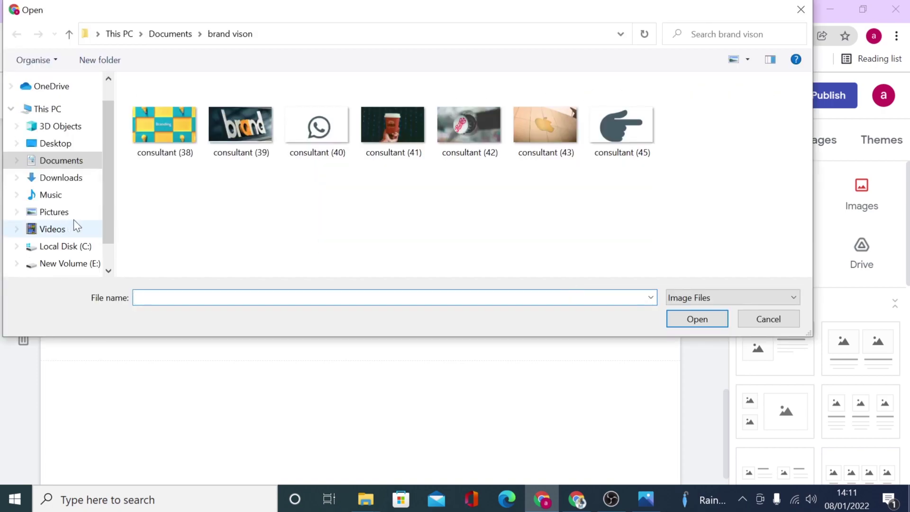
{"action": "left_click", "coordinate": [178, 157]}
{"action": "left_click", "coordinate": [725, 322]}
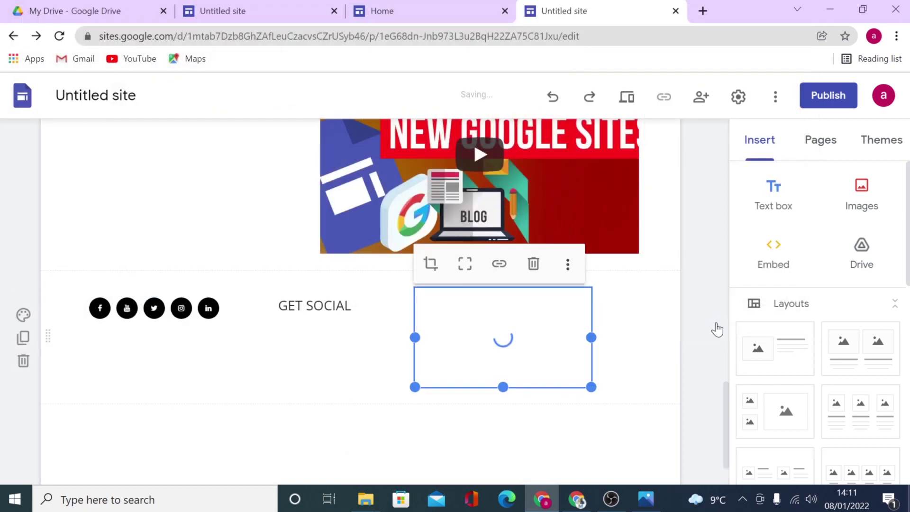
{"action": "left_click_drag", "start_coordinate": [503, 387], "coordinate": [523, 364]}
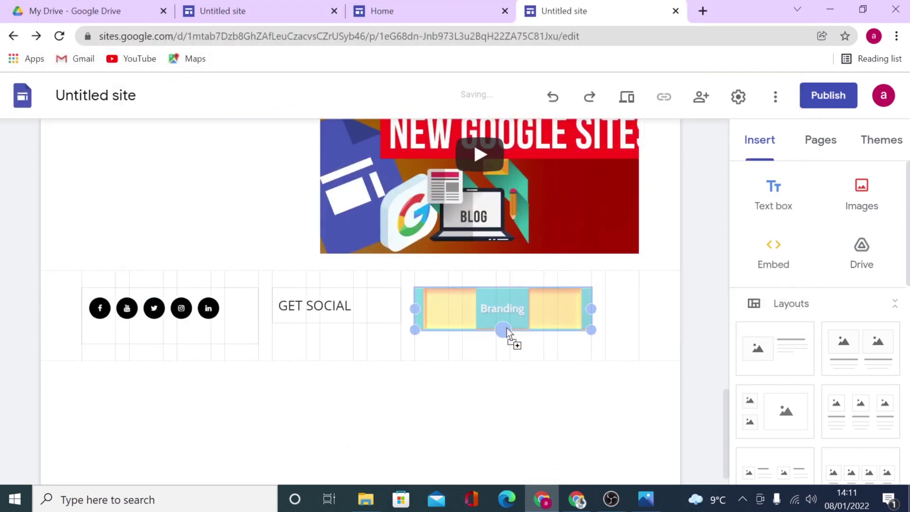
{"action": "left_click", "coordinate": [523, 364]}
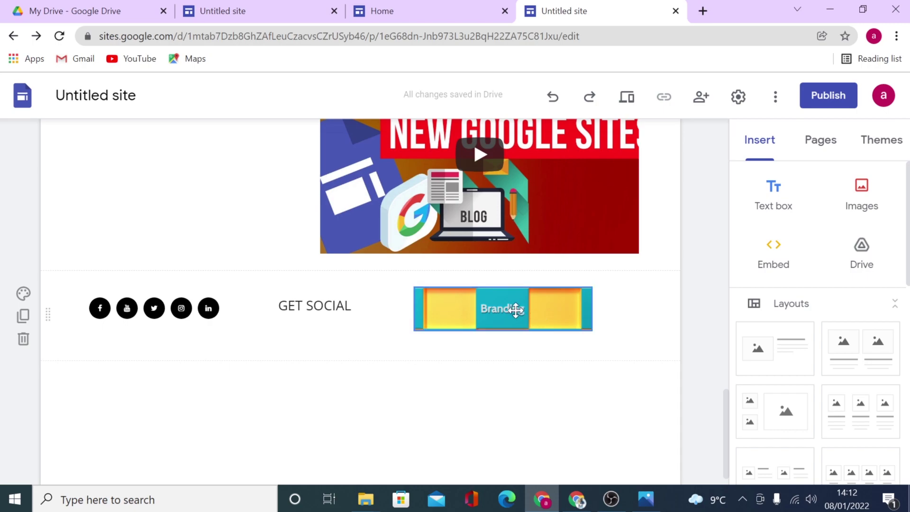
{"action": "scroll", "coordinate": [488, 312], "scroll_direction": "down", "scroll_amount": 1}
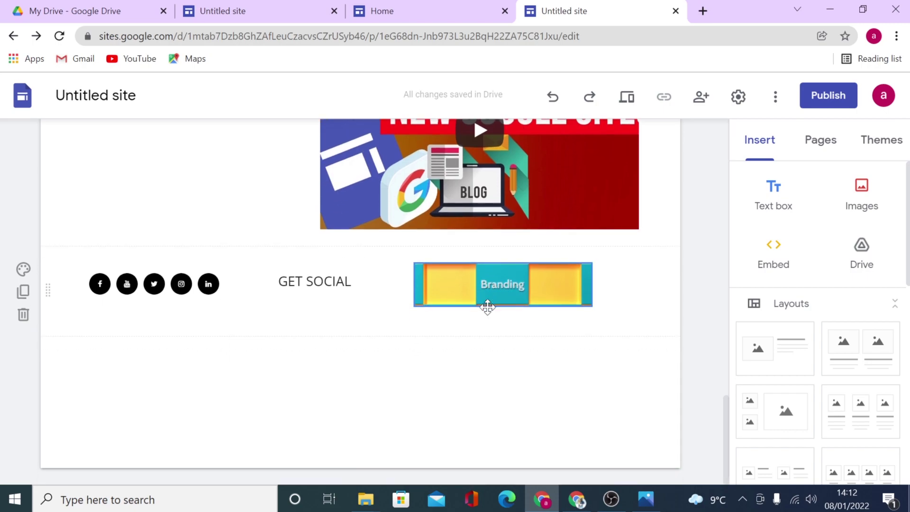
Add a footer, paste the bulleted link list and duplicate its section
{"action": "left_click", "coordinate": [370, 467]}
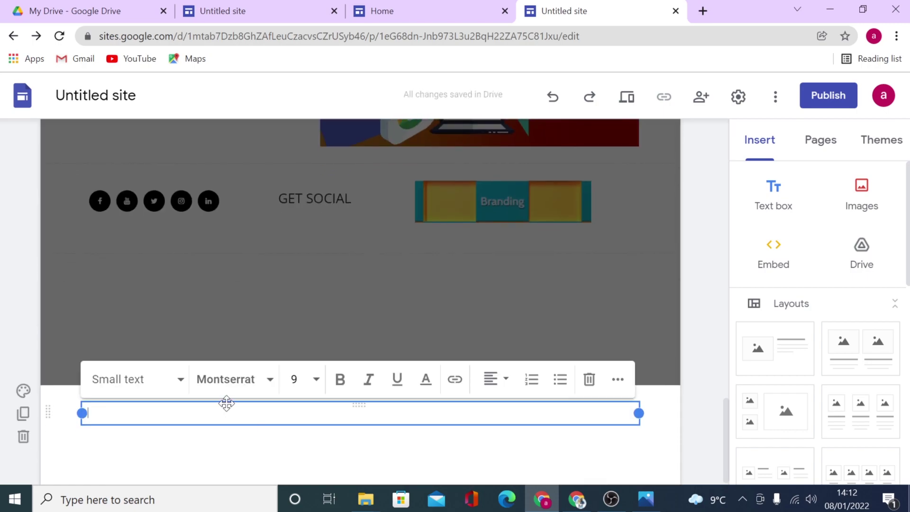
{"action": "right_click", "coordinate": [180, 414]}
{"action": "left_click", "coordinate": [209, 301]}
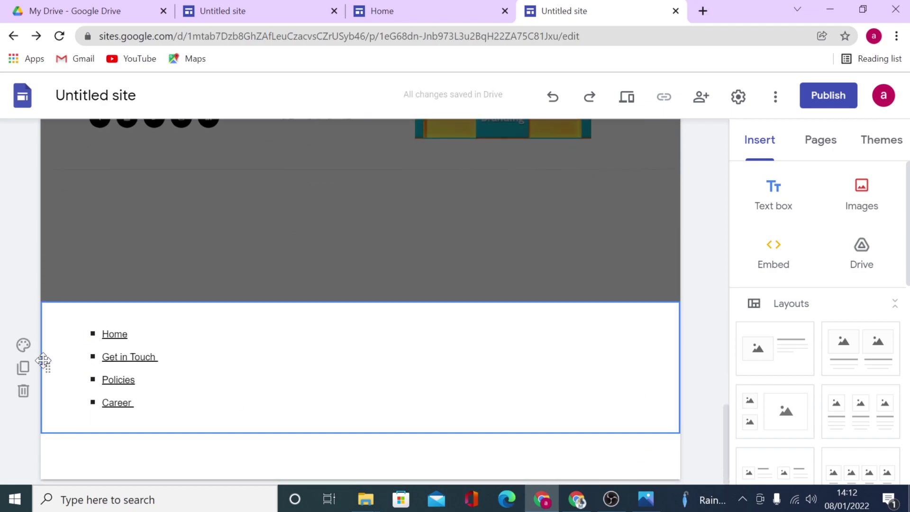
{"action": "left_click", "coordinate": [23, 367]}
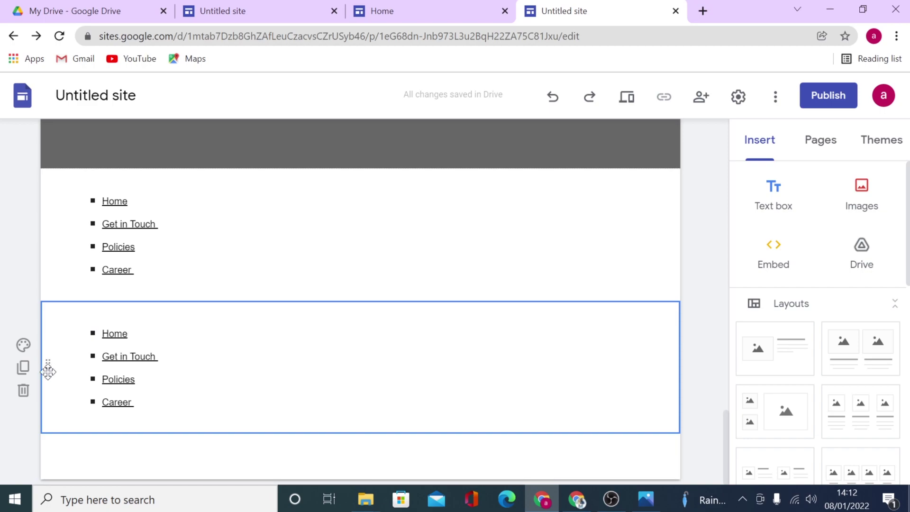
{"action": "mouse_move", "coordinate": [47, 367]}
{"action": "left_mouse_down"}
{"action": "mouse_move", "coordinate": [178, 278]}
{"action": "mouse_move", "coordinate": [178, 244]}
{"action": "left_mouse_up"}
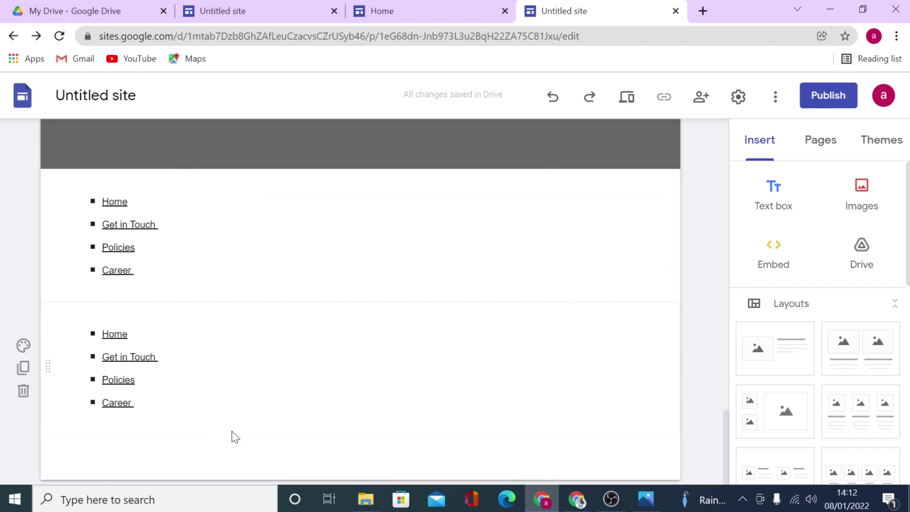
{"action": "left_click", "coordinate": [136, 380]}
Narrow the link lists and arrange them side by side as columns
{"action": "left_click_drag", "start_coordinate": [208, 368], "coordinate": [163, 371]}
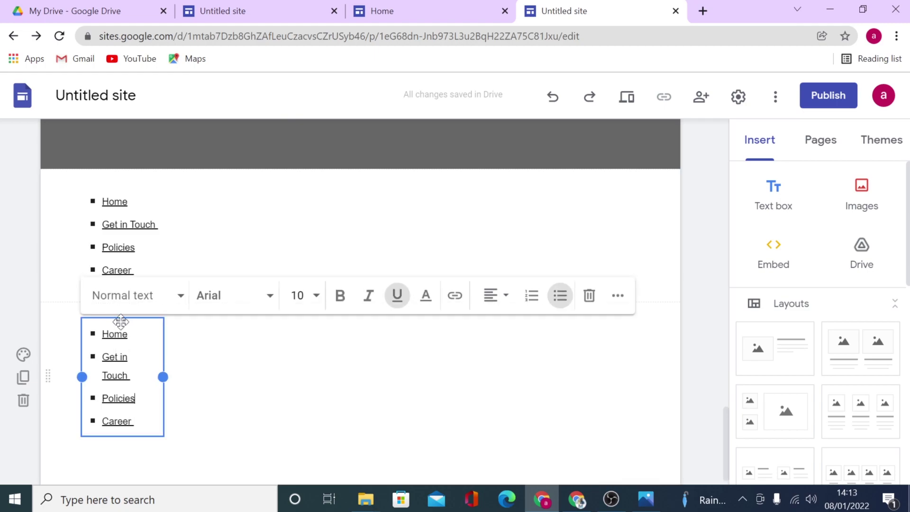
{"action": "left_click_drag", "start_coordinate": [121, 322], "coordinate": [252, 187]}
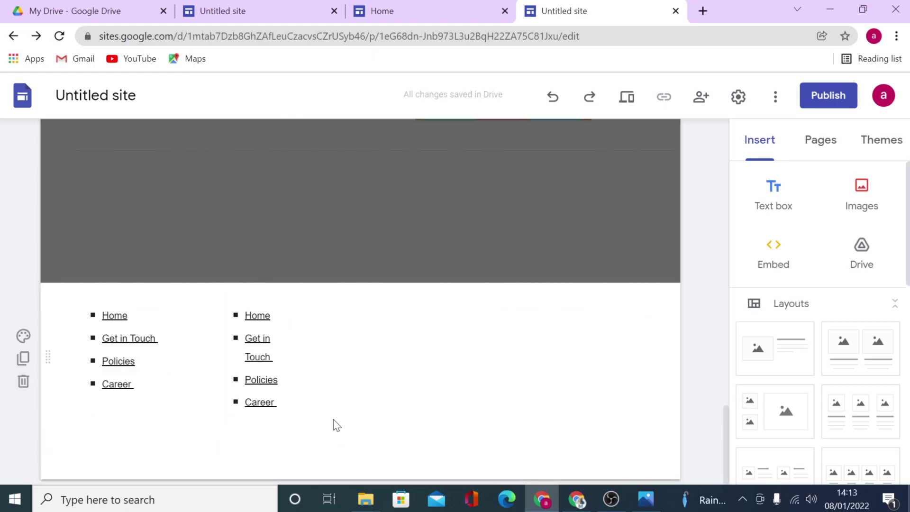
{"action": "left_click", "coordinate": [222, 357]}
{"action": "left_click", "coordinate": [321, 367]}
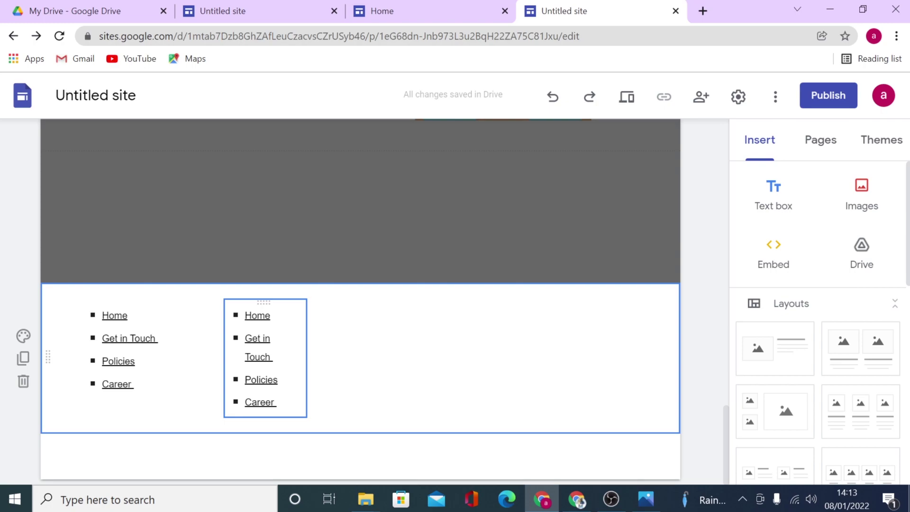
{"action": "left_click", "coordinate": [304, 358]}
{"action": "left_click_drag", "start_coordinate": [305, 358], "coordinate": [318, 361]}
Give the link section the light grey Style 2 colour and start publishing the site
{"action": "left_click", "coordinate": [24, 288]}
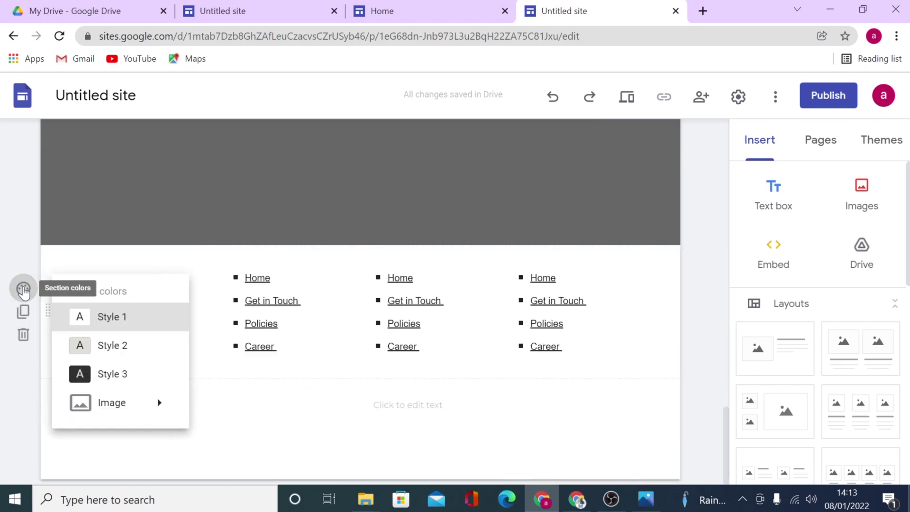
{"action": "left_click", "coordinate": [113, 374]}
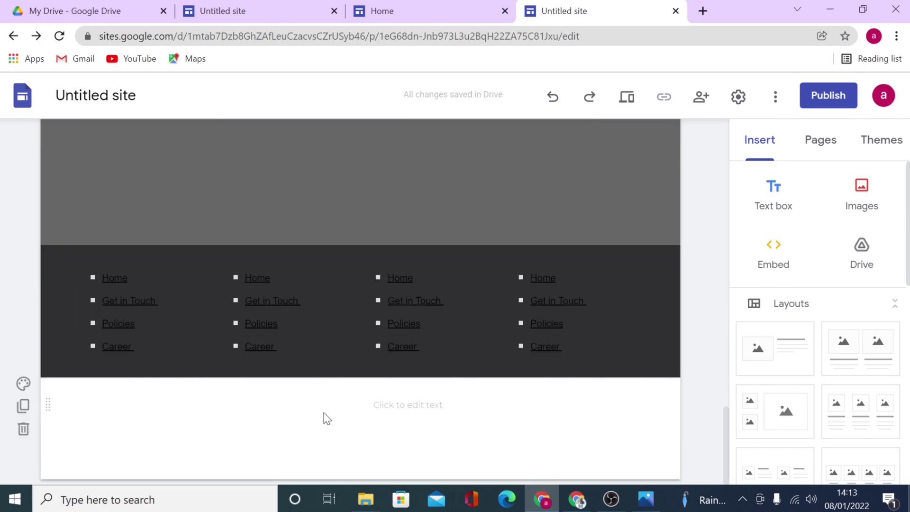
{"action": "left_click", "coordinate": [23, 288]}
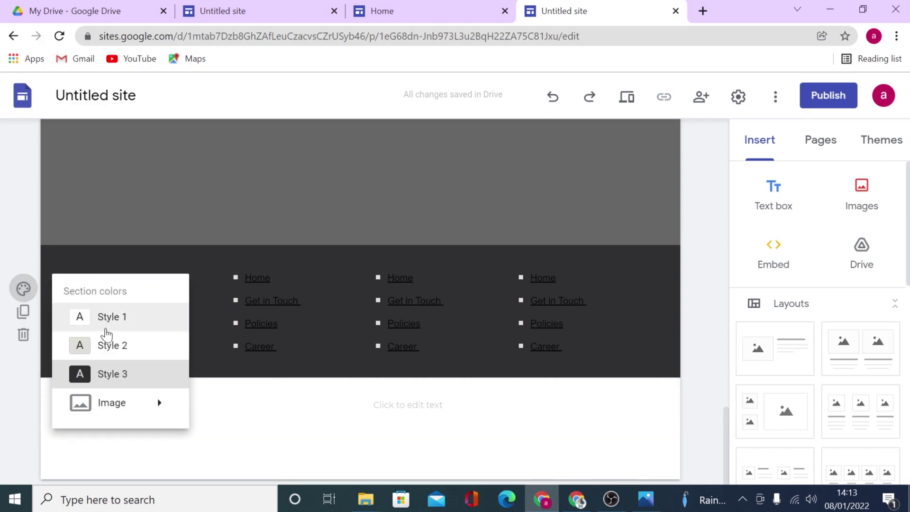
{"action": "left_click", "coordinate": [107, 346]}
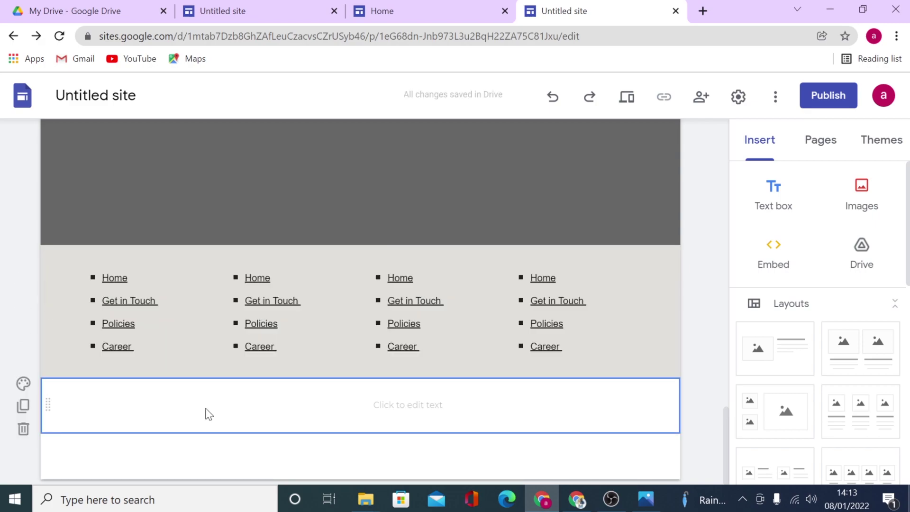
{"action": "scroll", "coordinate": [205, 414], "scroll_direction": "up", "scroll_amount": 5}
{"action": "scroll", "coordinate": [205, 414], "scroll_direction": "up", "scroll_amount": 5}
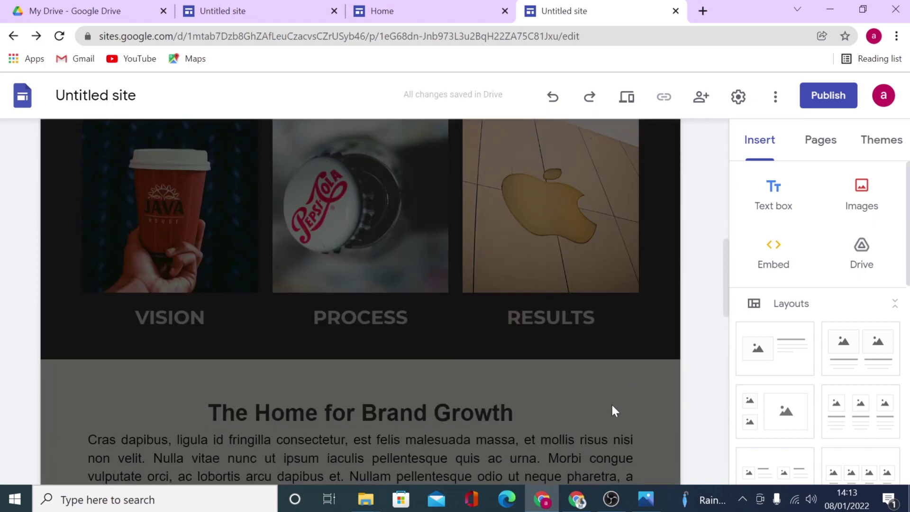
{"action": "scroll", "coordinate": [205, 415], "scroll_direction": "up", "scroll_amount": 5}
{"action": "scroll", "coordinate": [205, 414], "scroll_direction": "up", "scroll_amount": 3}
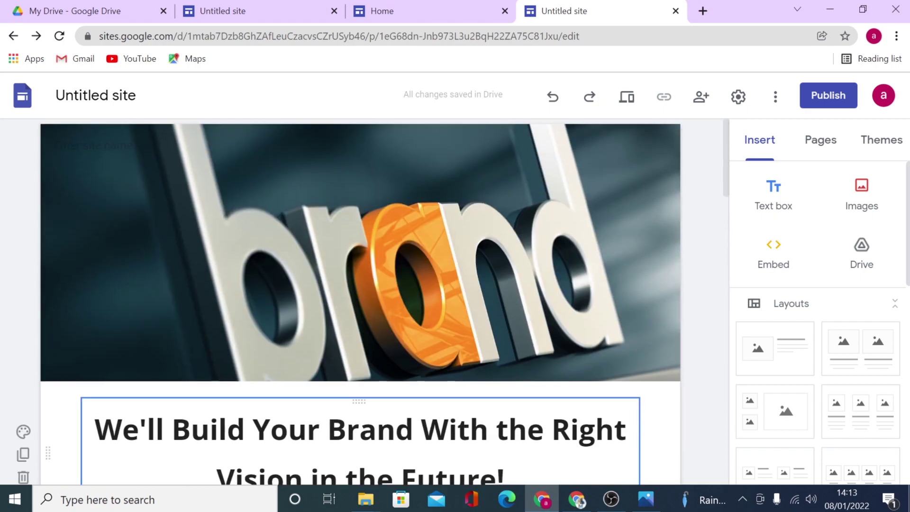
{"action": "scroll", "coordinate": [205, 415], "scroll_direction": "down", "scroll_amount": 5}
{"action": "left_click", "coordinate": [827, 100]}
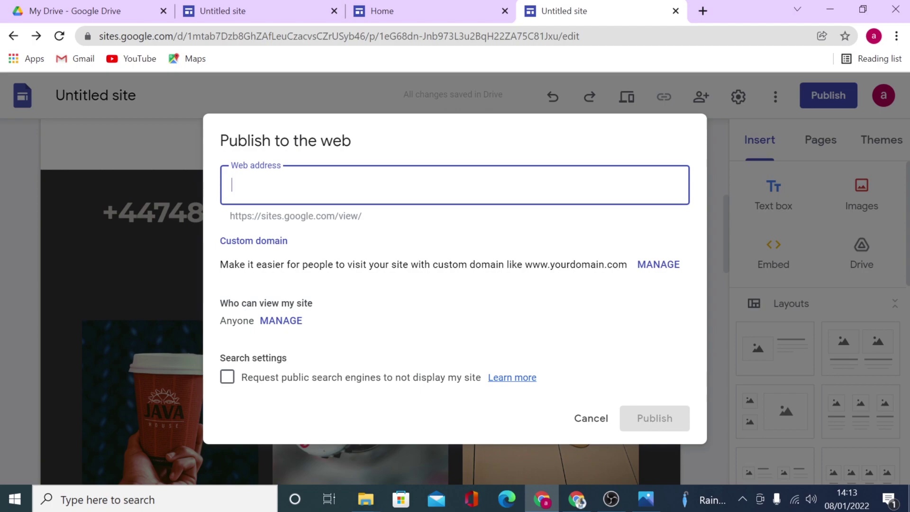
{"action": "type", "text": "brandingaboutus"}
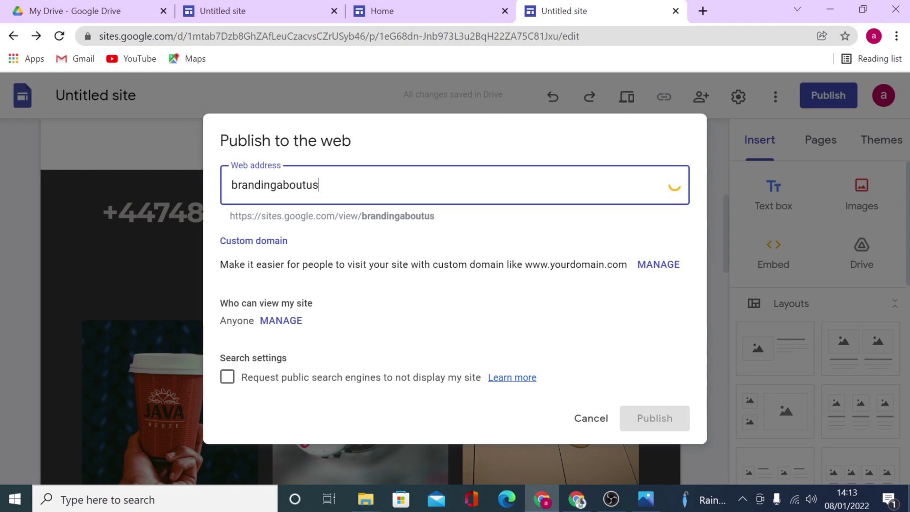
Publish the site at web address brandingaboutus, then switch to the Canva window
{"action": "key", "text": "ctrl+a"}
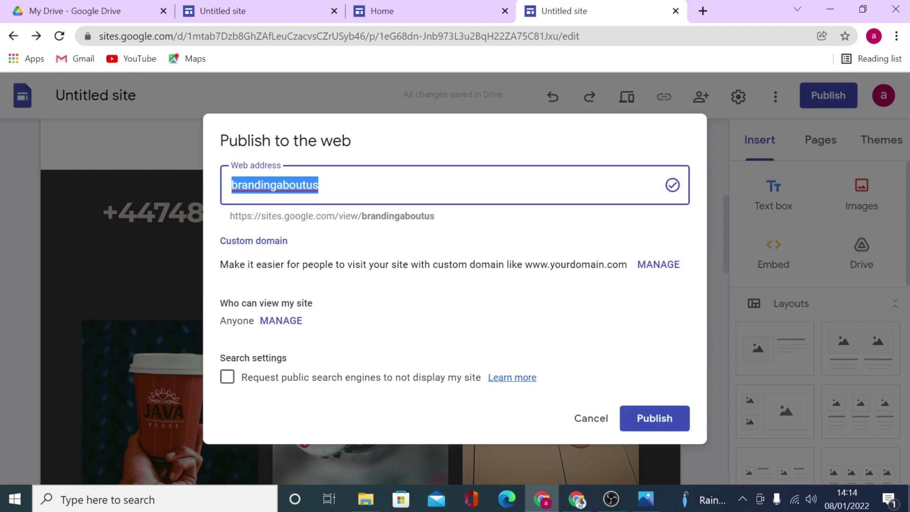
{"action": "left_click", "coordinate": [260, 185]}
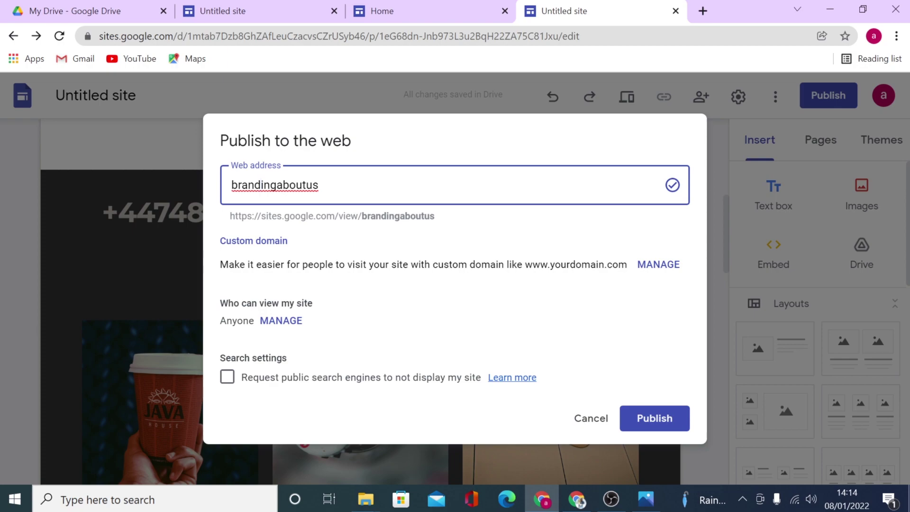
{"action": "left_click_drag", "start_coordinate": [257, 216], "coordinate": [334, 216]}
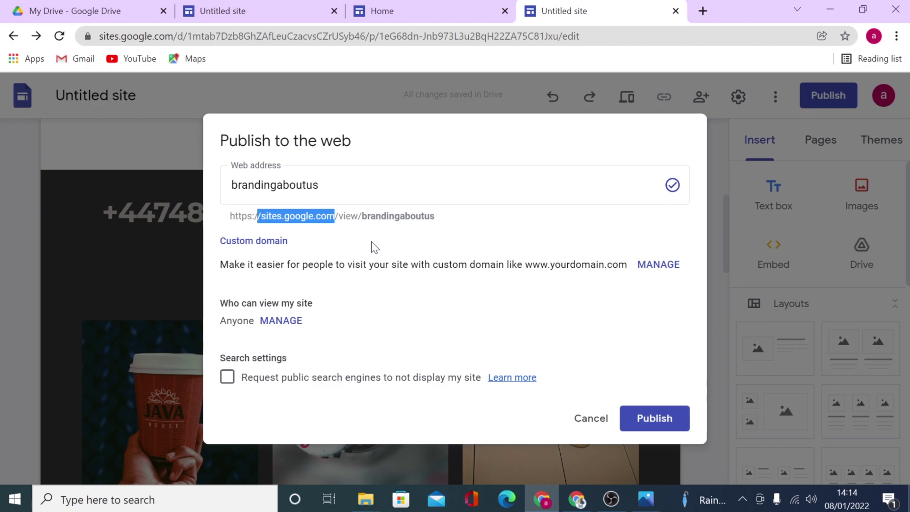
{"action": "left_click", "coordinate": [667, 424]}
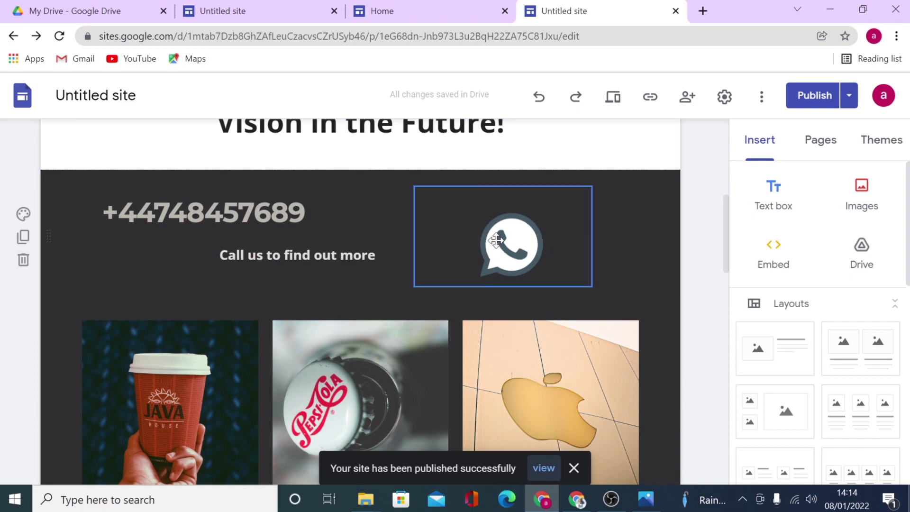
{"action": "scroll", "coordinate": [531, 242], "scroll_direction": "down", "scroll_amount": 1}
{"action": "scroll", "coordinate": [451, 224], "scroll_direction": "down", "scroll_amount": 3}
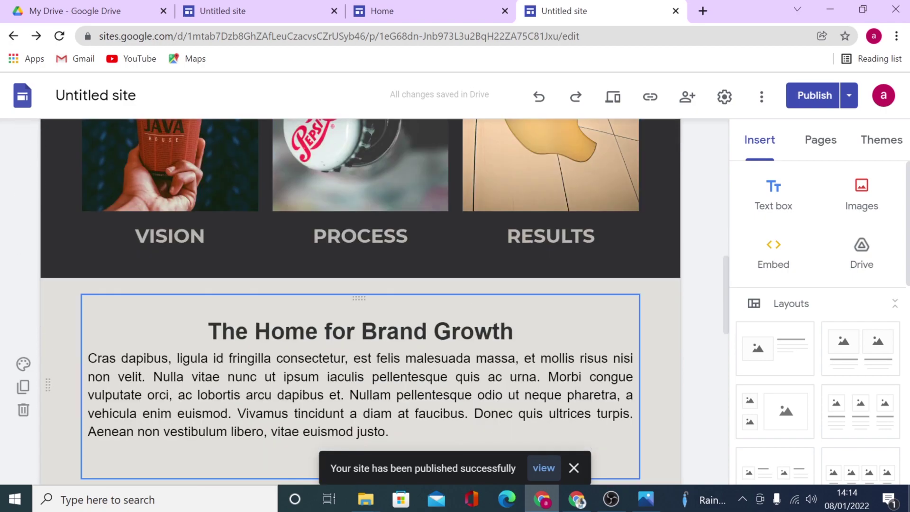
{"action": "scroll", "coordinate": [452, 223], "scroll_direction": "down", "scroll_amount": 2}
{"action": "scroll", "coordinate": [274, 256], "scroll_direction": "down", "scroll_amount": 2}
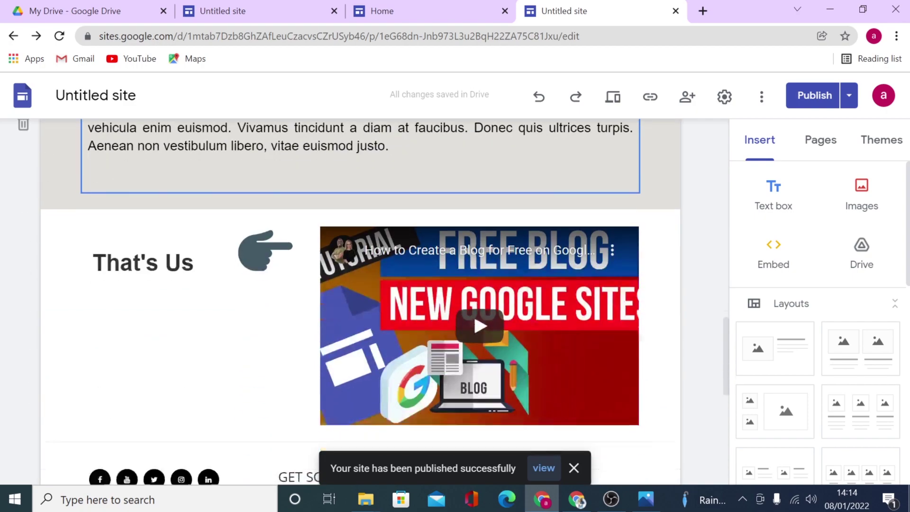
{"action": "left_click", "coordinate": [578, 501]}
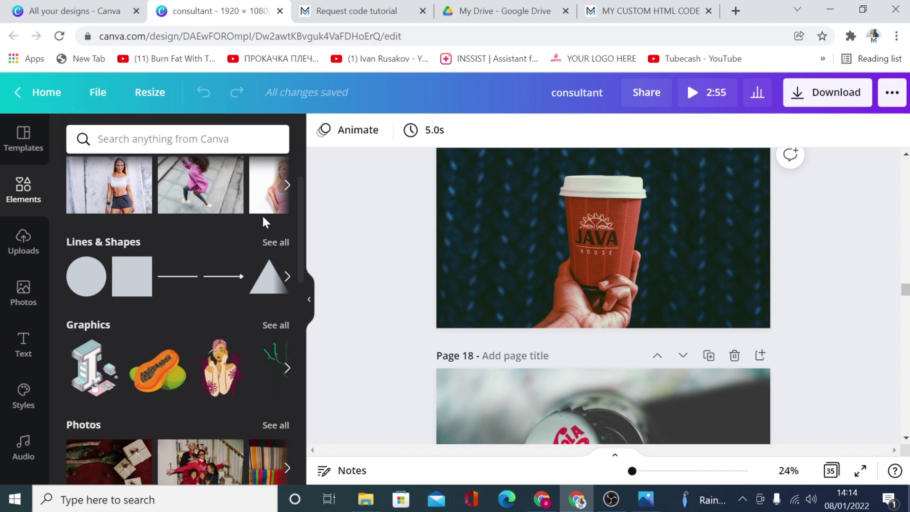
{"action": "scroll", "coordinate": [259, 279], "scroll_direction": "down", "scroll_amount": 2}
{"action": "scroll", "coordinate": [260, 278], "scroll_direction": "down", "scroll_amount": 5}
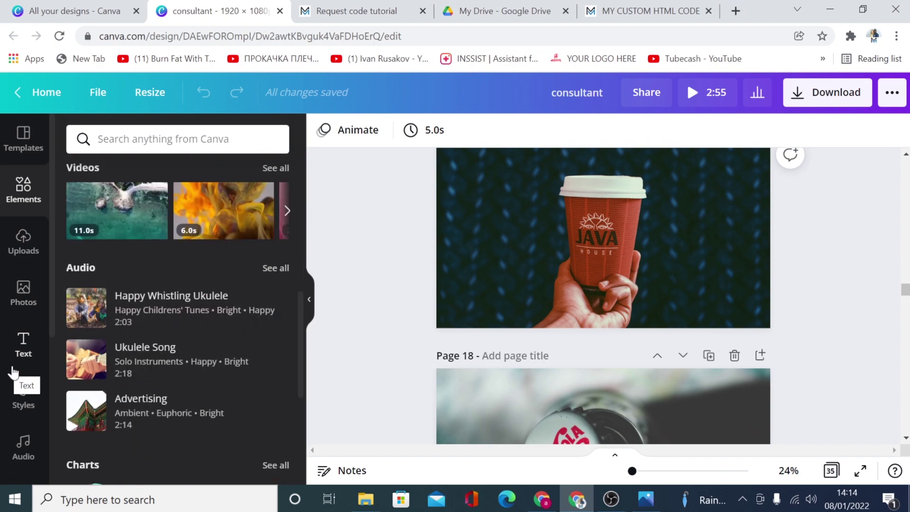
{"action": "scroll", "coordinate": [16, 374], "scroll_direction": "down", "scroll_amount": 2}
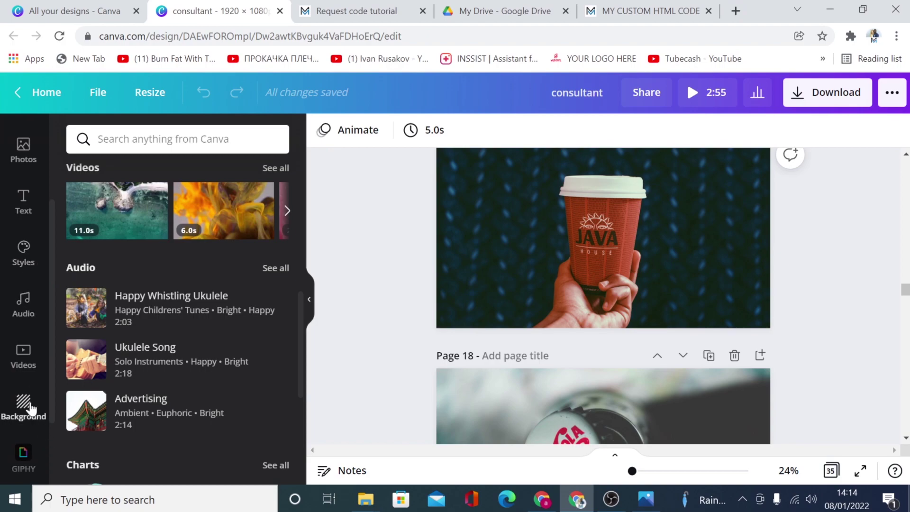
{"action": "scroll", "coordinate": [29, 407], "scroll_direction": "down", "scroll_amount": 1}
{"action": "scroll", "coordinate": [28, 407], "scroll_direction": "down", "scroll_amount": 1}
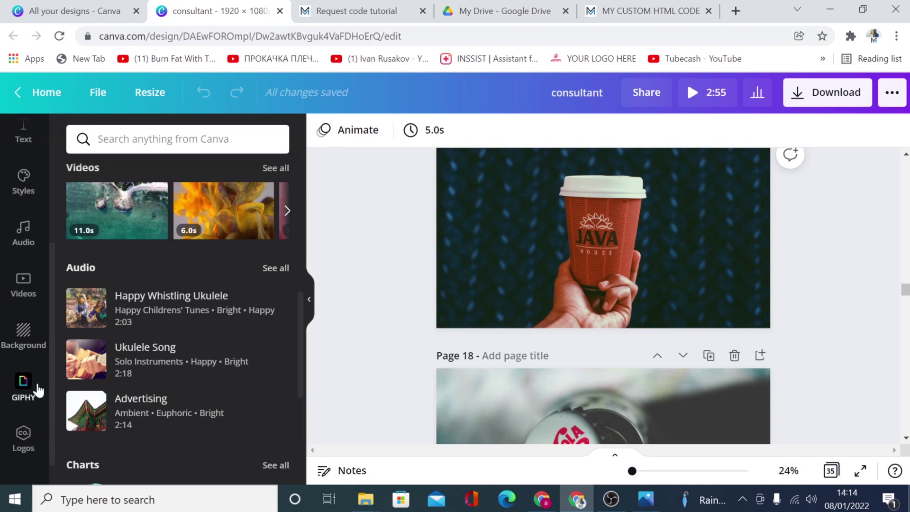
{"action": "scroll", "coordinate": [37, 390], "scroll_direction": "down", "scroll_amount": 1}
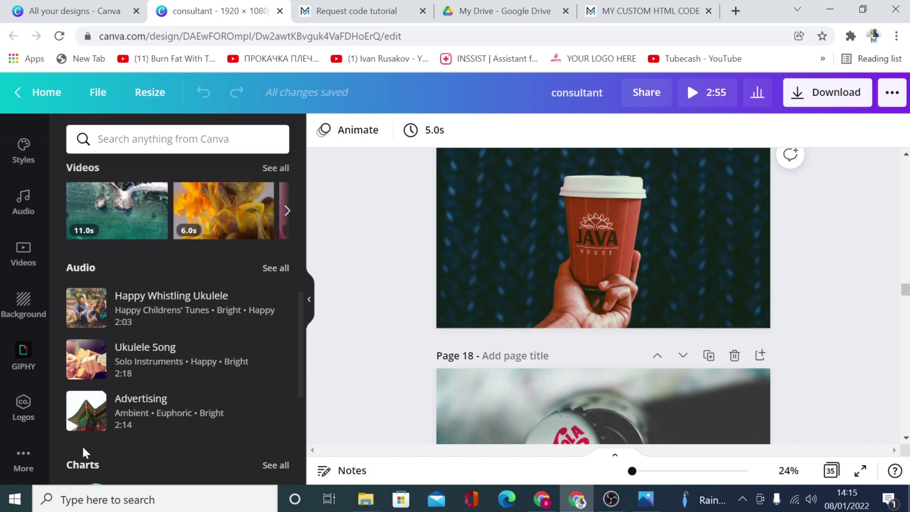
{"action": "scroll", "coordinate": [736, 352], "scroll_direction": "down", "scroll_amount": 3}
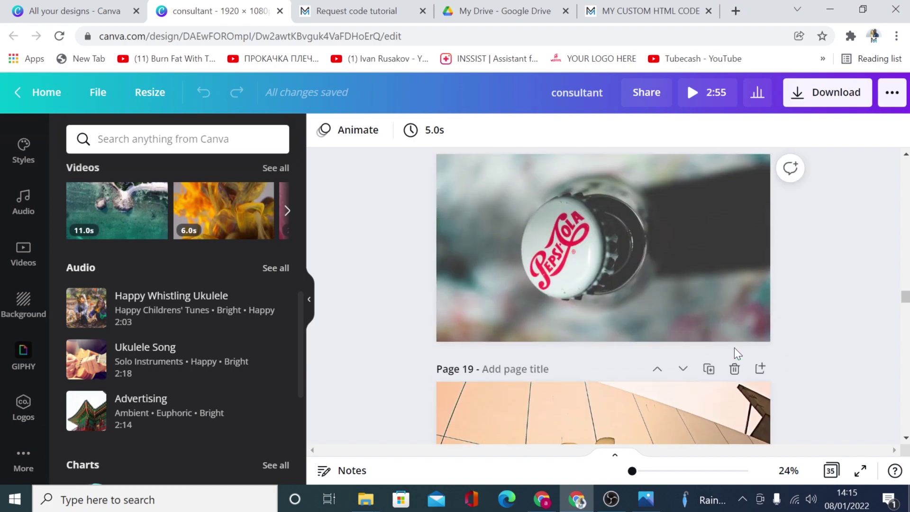
{"action": "scroll", "coordinate": [21, 274], "scroll_direction": "up", "scroll_amount": 2}
{"action": "scroll", "coordinate": [29, 325], "scroll_direction": "up", "scroll_amount": 2}
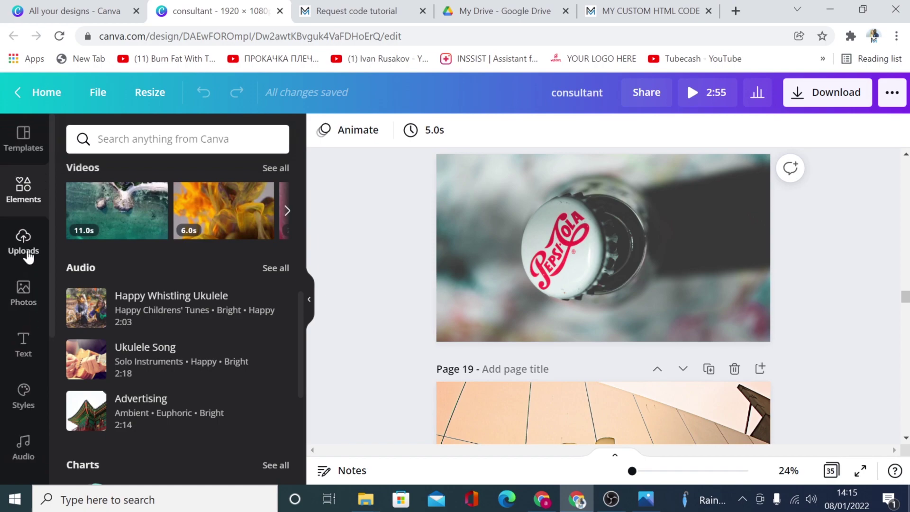
Show the Canva elements library before returning to the Google Sites editor
{"action": "left_click", "coordinate": [24, 184]}
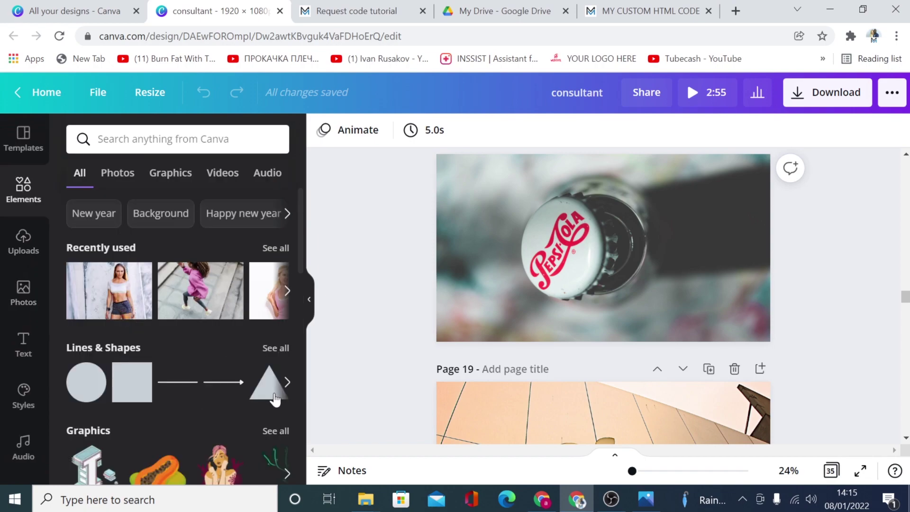
{"action": "scroll", "coordinate": [135, 395], "scroll_direction": "down", "scroll_amount": 1}
{"action": "scroll", "coordinate": [157, 403], "scroll_direction": "down", "scroll_amount": 3}
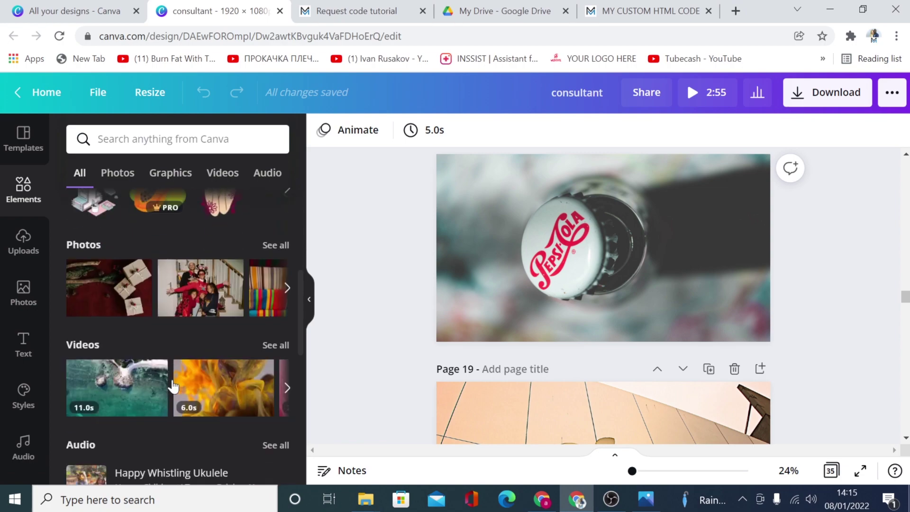
{"action": "scroll", "coordinate": [172, 379], "scroll_direction": "down", "scroll_amount": 1}
{"action": "scroll", "coordinate": [172, 382], "scroll_direction": "down", "scroll_amount": 1}
{"action": "scroll", "coordinate": [173, 382], "scroll_direction": "down", "scroll_amount": 1}
{"action": "scroll", "coordinate": [171, 381], "scroll_direction": "down", "scroll_amount": 1}
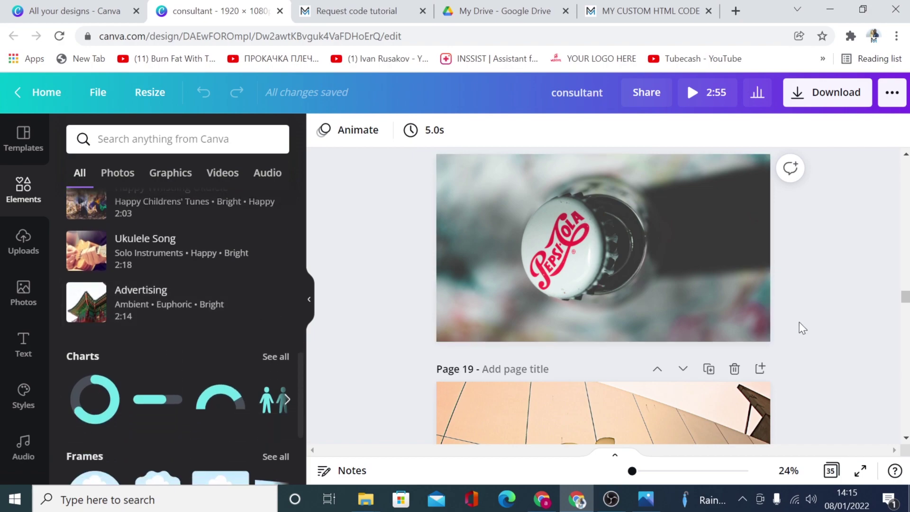
{"action": "left_click", "coordinate": [573, 498]}
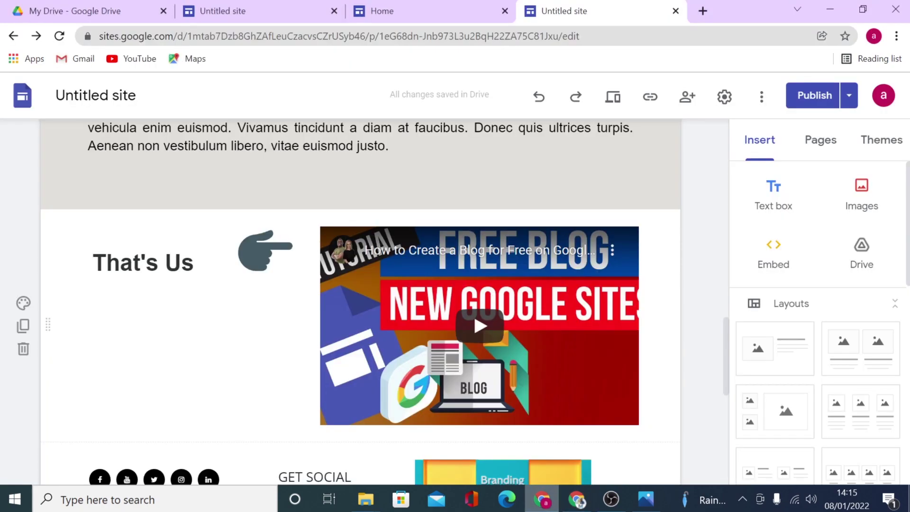
{"action": "left_click", "coordinate": [407, 7]}
{"action": "scroll", "coordinate": [753, 157], "scroll_direction": "down", "scroll_amount": 2}
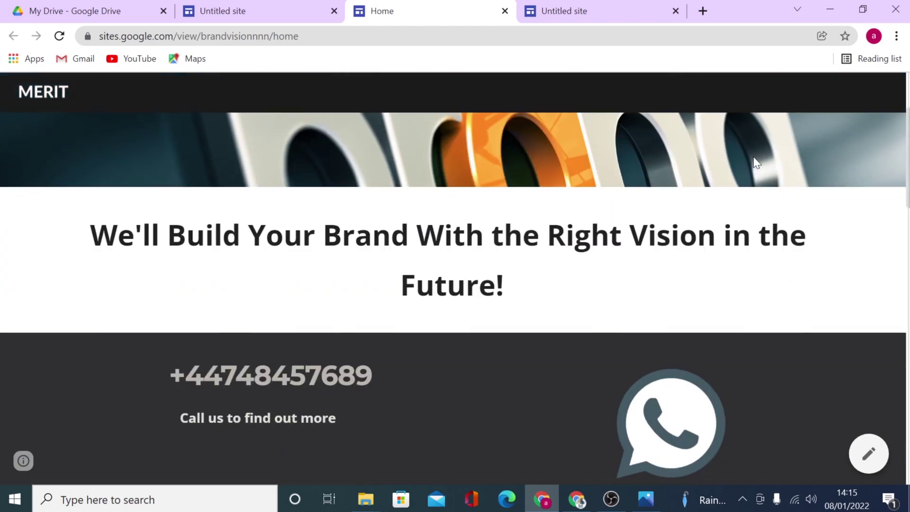
{"action": "scroll", "coordinate": [753, 157], "scroll_direction": "down", "scroll_amount": 2}
{"action": "scroll", "coordinate": [754, 157], "scroll_direction": "down", "scroll_amount": 2}
{"action": "scroll", "coordinate": [754, 157], "scroll_direction": "down", "scroll_amount": 2}
{"action": "scroll", "coordinate": [753, 157], "scroll_direction": "down", "scroll_amount": 2}
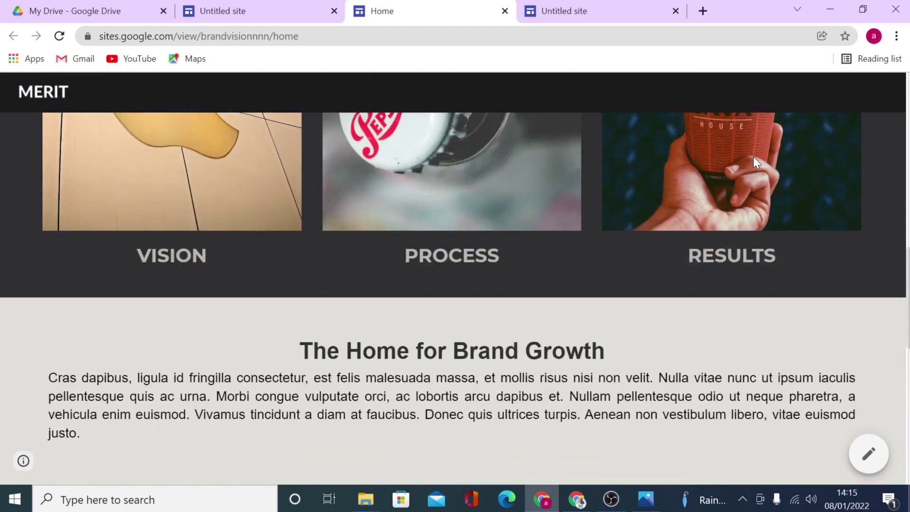
{"action": "scroll", "coordinate": [754, 157], "scroll_direction": "down", "scroll_amount": 2}
{"action": "scroll", "coordinate": [753, 162], "scroll_direction": "down", "scroll_amount": 2}
{"action": "scroll", "coordinate": [753, 163], "scroll_direction": "down", "scroll_amount": 2}
{"action": "scroll", "coordinate": [753, 162], "scroll_direction": "down", "scroll_amount": 1}
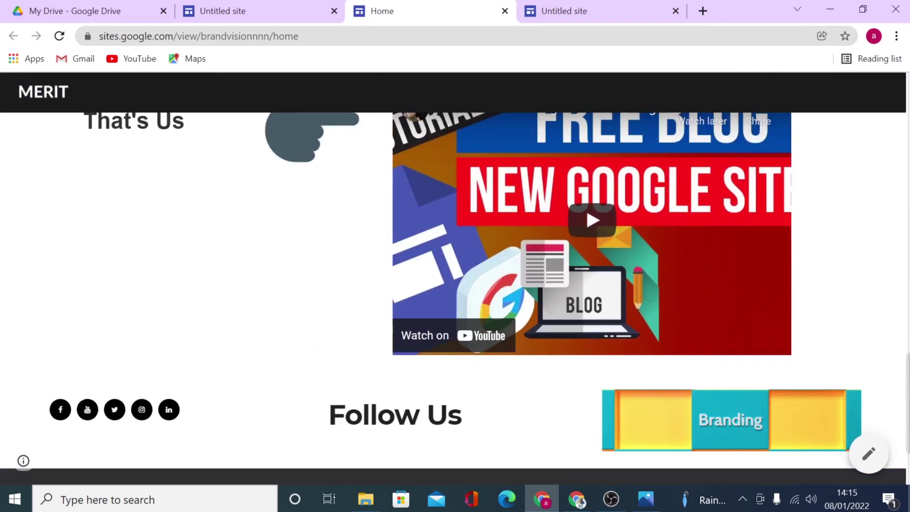
{"action": "scroll", "coordinate": [455, 299], "scroll_direction": "down", "scroll_amount": 1}
{"action": "scroll", "coordinate": [455, 298], "scroll_direction": "down", "scroll_amount": 1}
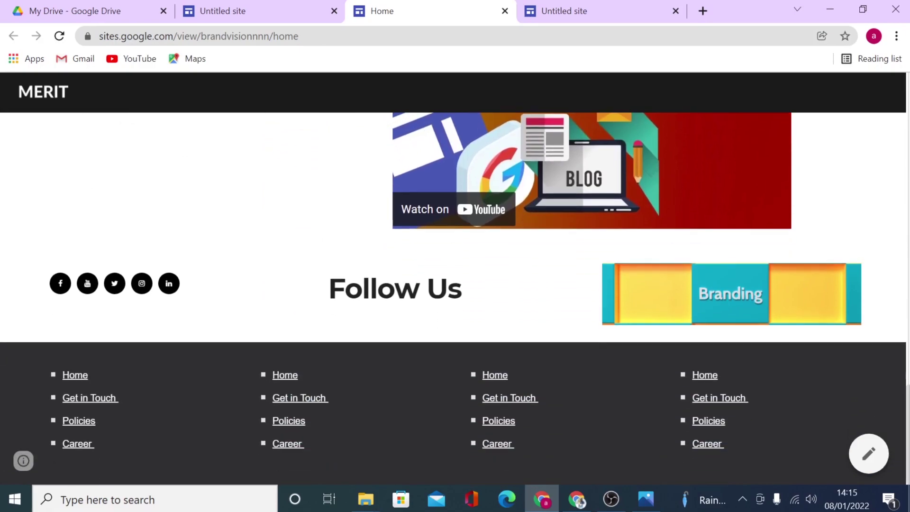
{"action": "scroll", "coordinate": [456, 298], "scroll_direction": "up", "scroll_amount": 5}
{"action": "scroll", "coordinate": [639, 405], "scroll_direction": "up", "scroll_amount": 3}
{"action": "key", "text": "ctrl+Tab"}
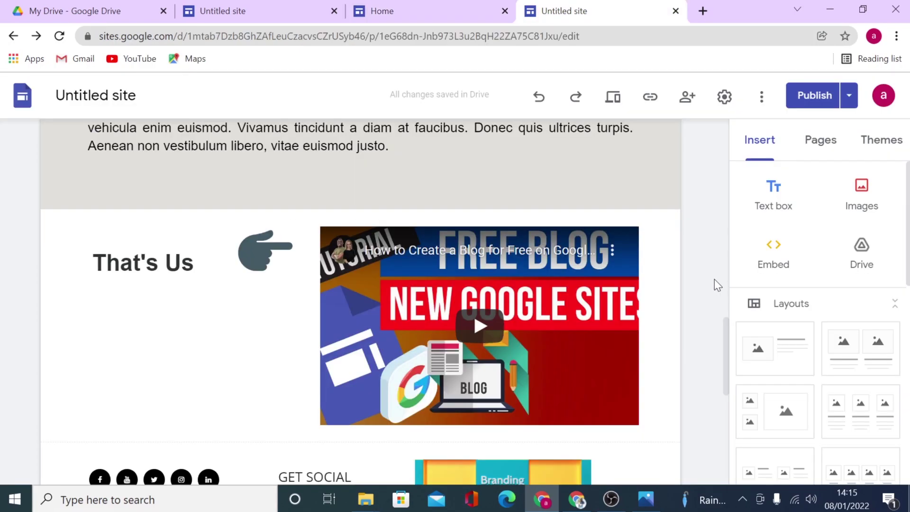
{"action": "left_click", "coordinate": [616, 101]}
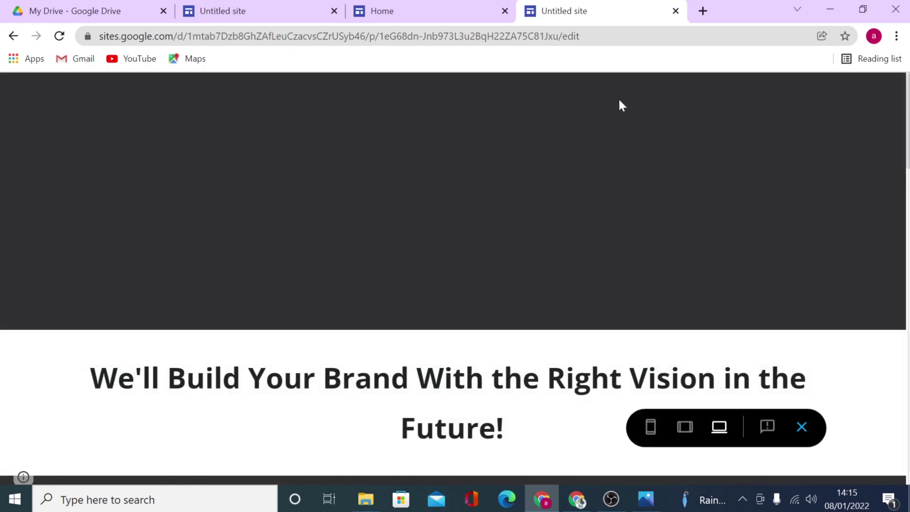
{"action": "left_click", "coordinate": [650, 428]}
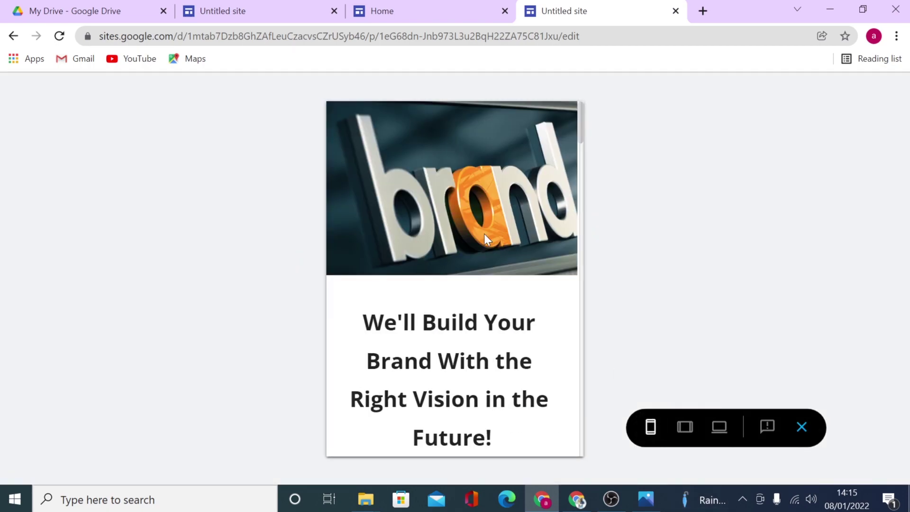
{"action": "scroll", "coordinate": [484, 237], "scroll_direction": "down", "scroll_amount": 5}
{"action": "scroll", "coordinate": [512, 298], "scroll_direction": "down", "scroll_amount": 5}
{"action": "left_click", "coordinate": [684, 428]}
{"action": "scroll", "coordinate": [554, 292], "scroll_direction": "down", "scroll_amount": 2}
{"action": "left_click", "coordinate": [719, 428]}
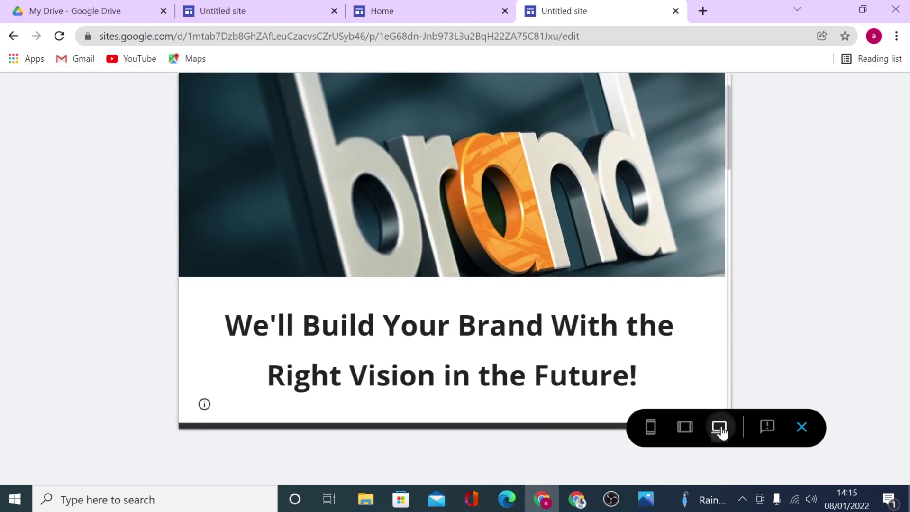
{"action": "scroll", "coordinate": [607, 279], "scroll_direction": "down", "scroll_amount": 5}
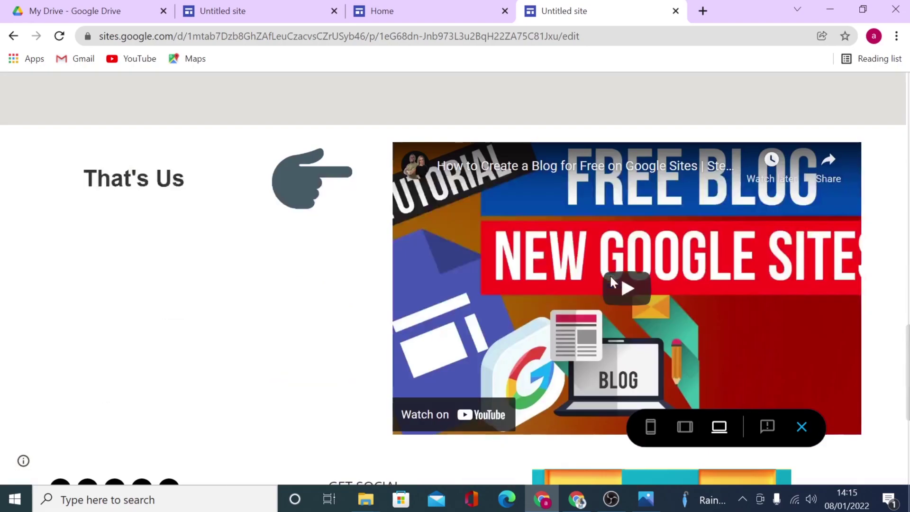
{"action": "scroll", "coordinate": [611, 282], "scroll_direction": "down", "scroll_amount": 3}
{"action": "key", "text": "Escape"}
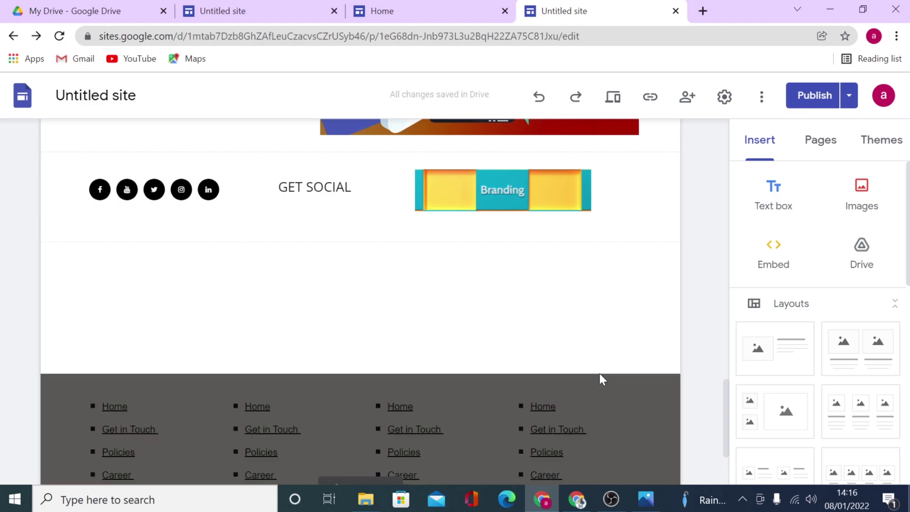
Bring the custom HTML code site forward, view the code-request link image, and return
{"action": "left_click", "coordinate": [589, 506]}
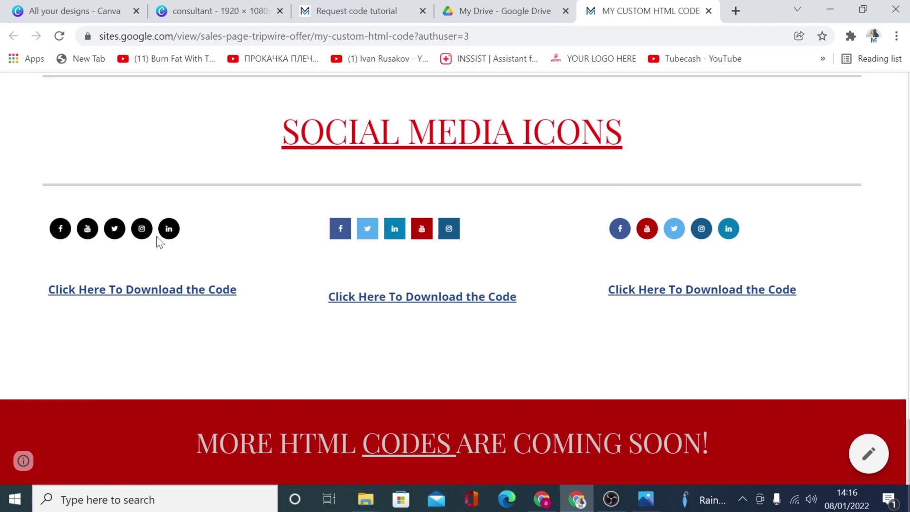
{"action": "scroll", "coordinate": [828, 383], "scroll_direction": "up", "scroll_amount": 1}
{"action": "scroll", "coordinate": [827, 384], "scroll_direction": "up", "scroll_amount": 2}
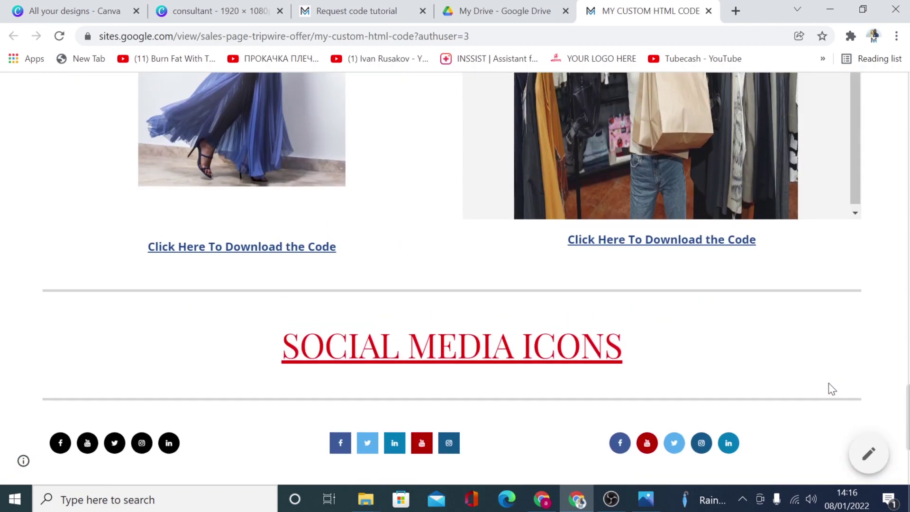
{"action": "scroll", "coordinate": [828, 383], "scroll_direction": "up", "scroll_amount": 2}
{"action": "scroll", "coordinate": [828, 388], "scroll_direction": "up", "scroll_amount": 1}
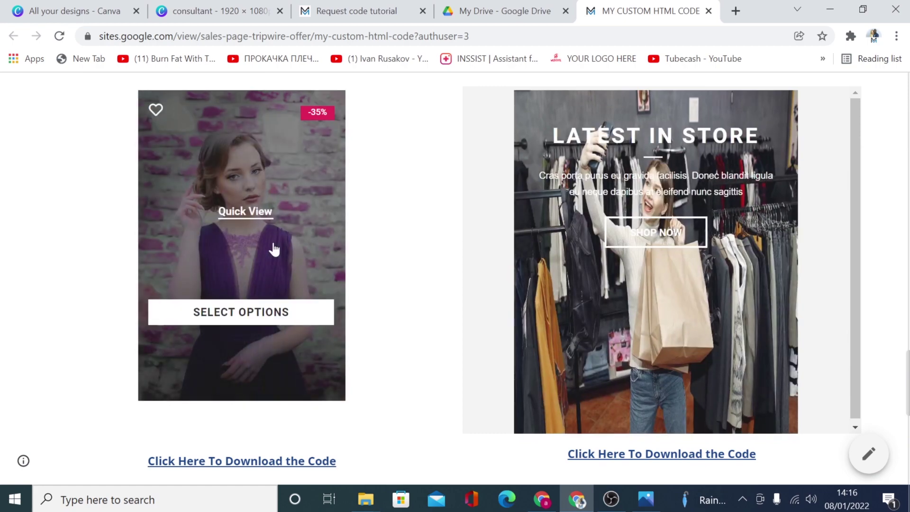
{"action": "scroll", "coordinate": [710, 341], "scroll_direction": "up", "scroll_amount": 5}
{"action": "scroll", "coordinate": [721, 340], "scroll_direction": "up", "scroll_amount": 3}
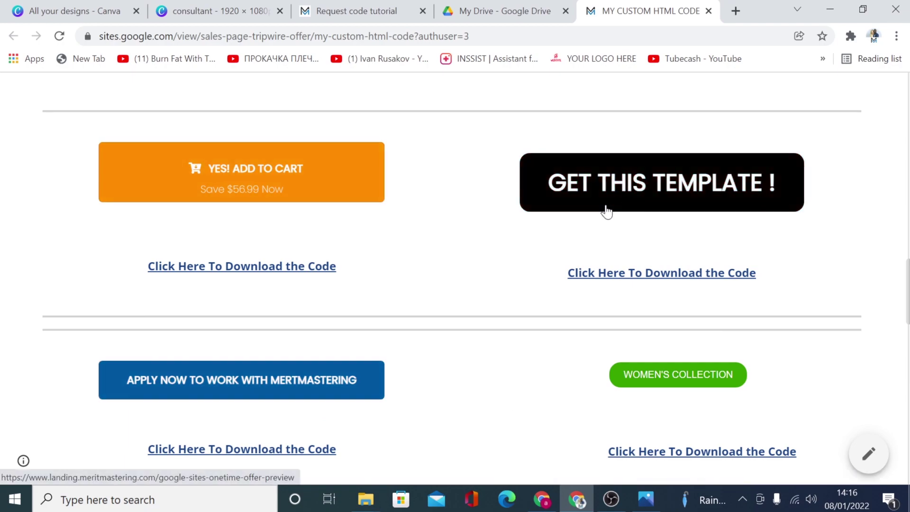
{"action": "scroll", "coordinate": [498, 344], "scroll_direction": "up", "scroll_amount": 3}
{"action": "scroll", "coordinate": [499, 344], "scroll_direction": "up", "scroll_amount": 1}
{"action": "scroll", "coordinate": [499, 344], "scroll_direction": "up", "scroll_amount": 2}
{"action": "scroll", "coordinate": [447, 251], "scroll_direction": "up", "scroll_amount": 2}
{"action": "scroll", "coordinate": [454, 284], "scroll_direction": "up", "scroll_amount": 4}
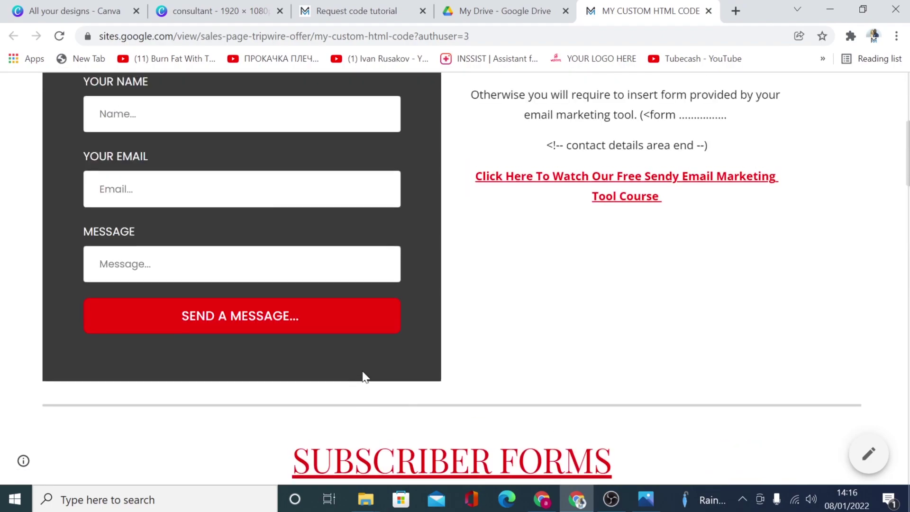
{"action": "scroll", "coordinate": [362, 377], "scroll_direction": "up", "scroll_amount": 3}
{"action": "scroll", "coordinate": [362, 377], "scroll_direction": "down", "scroll_amount": 4}
{"action": "scroll", "coordinate": [362, 377], "scroll_direction": "down", "scroll_amount": 3}
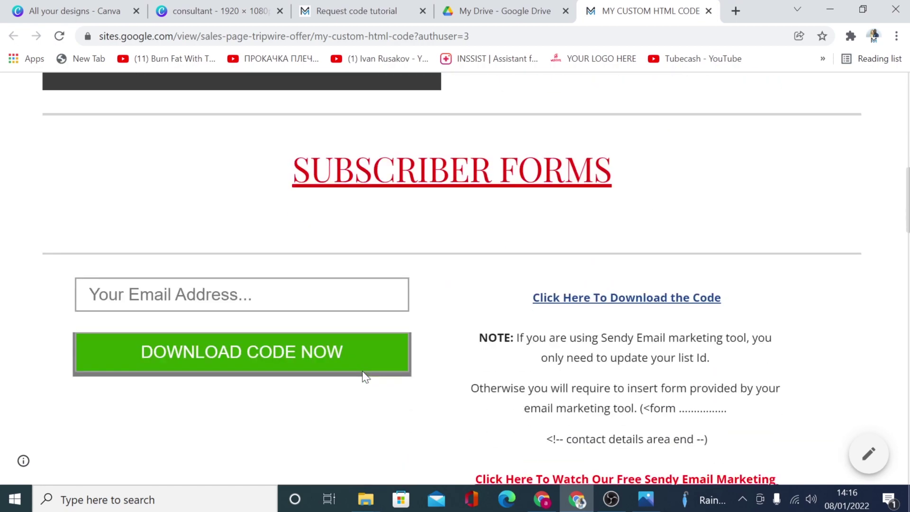
{"action": "scroll", "coordinate": [362, 377], "scroll_direction": "down", "scroll_amount": 2}
{"action": "scroll", "coordinate": [299, 327], "scroll_direction": "up", "scroll_amount": 1}
{"action": "scroll", "coordinate": [300, 327], "scroll_direction": "up", "scroll_amount": 2}
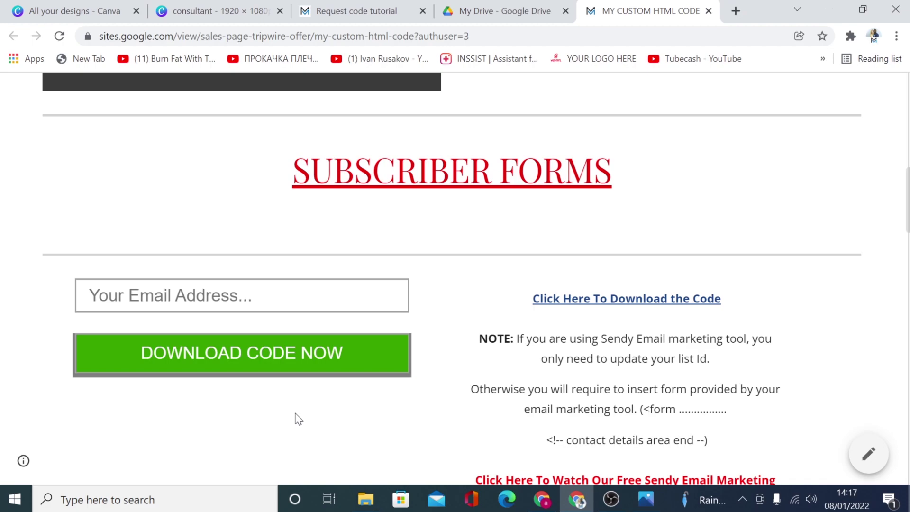
{"action": "scroll", "coordinate": [680, 324], "scroll_direction": "up", "scroll_amount": 3}
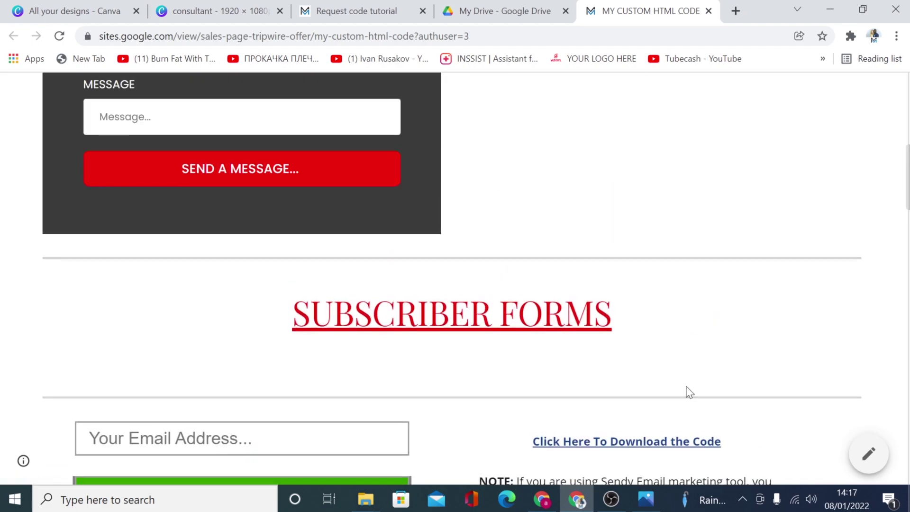
{"action": "scroll", "coordinate": [687, 392], "scroll_direction": "up", "scroll_amount": 5}
{"action": "left_click", "coordinate": [654, 507]}
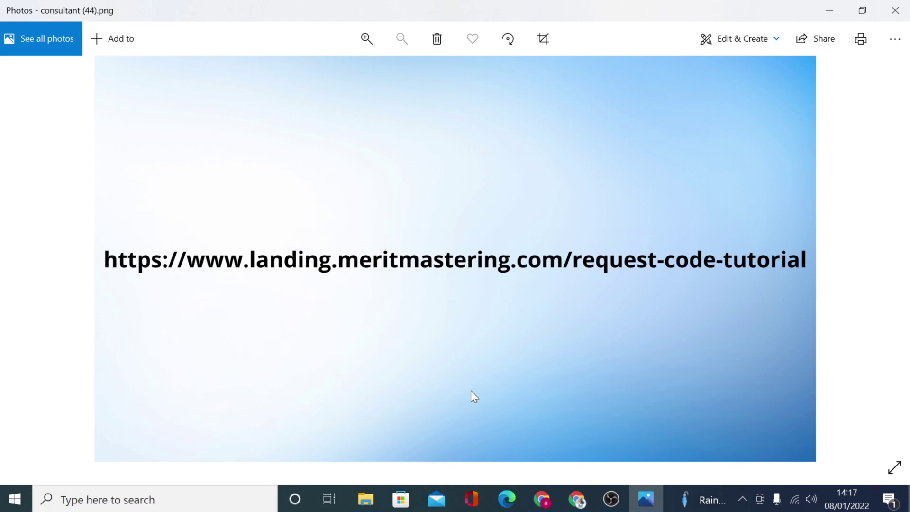
{"action": "left_click", "coordinate": [574, 500]}
{"action": "scroll", "coordinate": [608, 376], "scroll_direction": "up", "scroll_amount": 2}
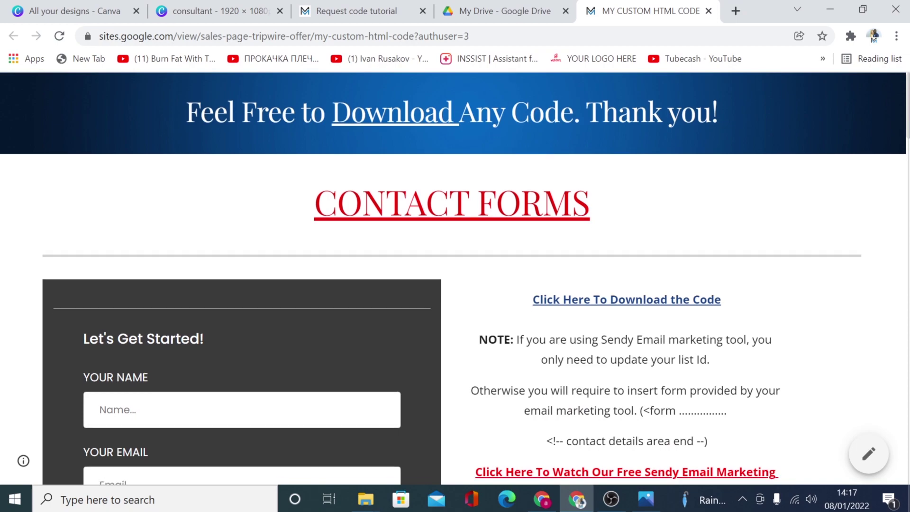
{"action": "scroll", "coordinate": [455, 277], "scroll_direction": "down", "scroll_amount": 2}
{"action": "scroll", "coordinate": [455, 278], "scroll_direction": "down", "scroll_amount": 2}
{"action": "scroll", "coordinate": [614, 376], "scroll_direction": "down", "scroll_amount": 5}
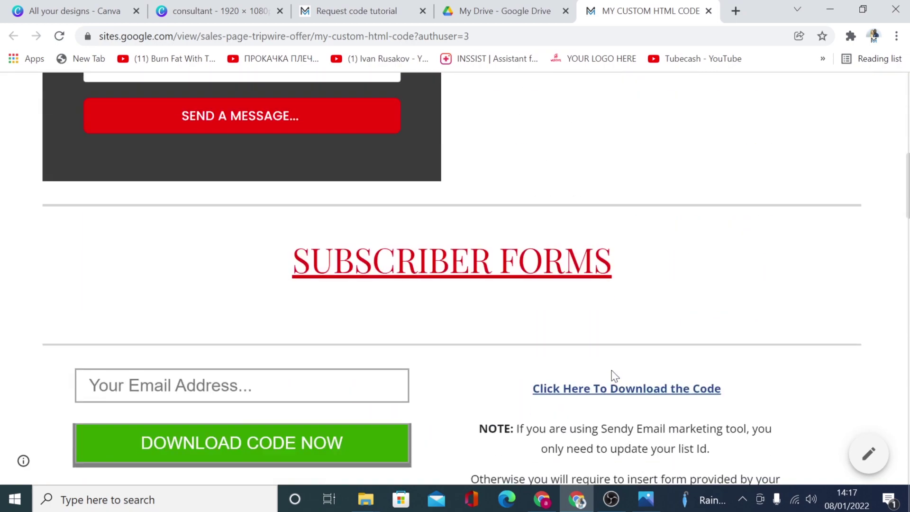
{"action": "scroll", "coordinate": [613, 375], "scroll_direction": "down", "scroll_amount": 5}
{"action": "scroll", "coordinate": [613, 377], "scroll_direction": "down", "scroll_amount": 5}
{"action": "scroll", "coordinate": [612, 376], "scroll_direction": "down", "scroll_amount": 1}
{"action": "scroll", "coordinate": [612, 376], "scroll_direction": "down", "scroll_amount": 1}
{"action": "scroll", "coordinate": [611, 376], "scroll_direction": "down", "scroll_amount": 1}
{"action": "scroll", "coordinate": [612, 376], "scroll_direction": "down", "scroll_amount": 2}
{"action": "scroll", "coordinate": [612, 375], "scroll_direction": "down", "scroll_amount": 3}
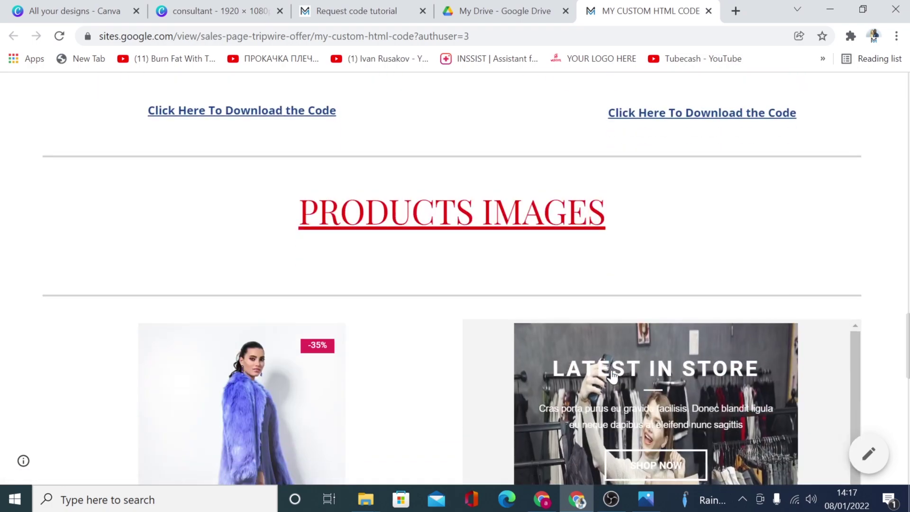
{"action": "scroll", "coordinate": [613, 299], "scroll_direction": "down", "scroll_amount": 4}
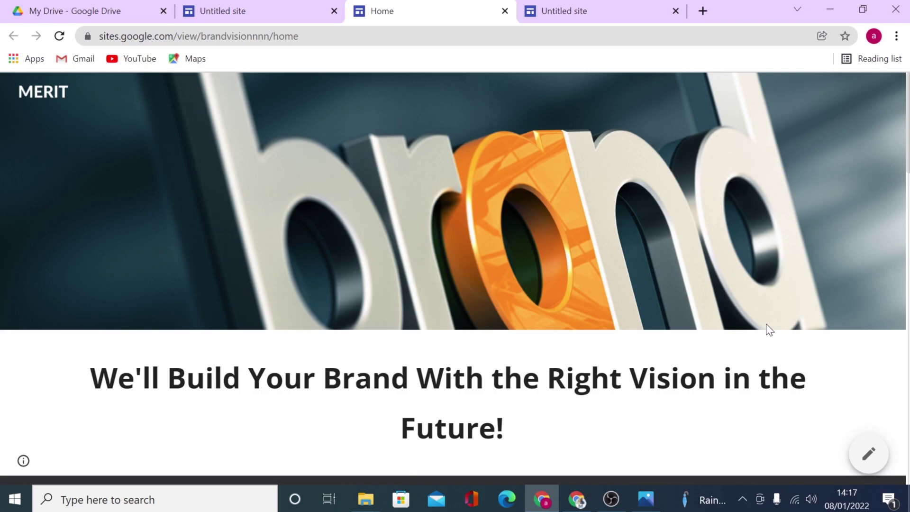
{"action": "scroll", "coordinate": [768, 329], "scroll_direction": "down", "scroll_amount": 1}
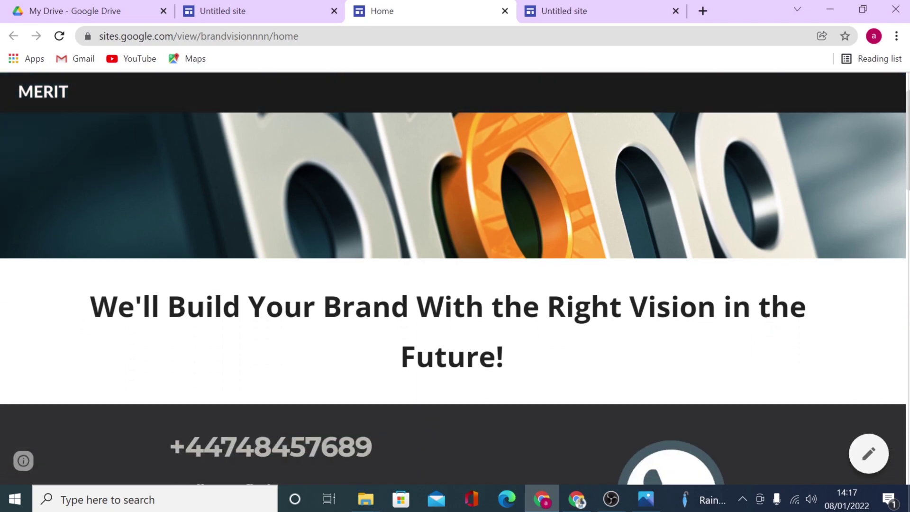
{"action": "scroll", "coordinate": [767, 328], "scroll_direction": "down", "scroll_amount": 2}
{"action": "scroll", "coordinate": [766, 328], "scroll_direction": "down", "scroll_amount": 1}
{"action": "scroll", "coordinate": [766, 329], "scroll_direction": "down", "scroll_amount": 1}
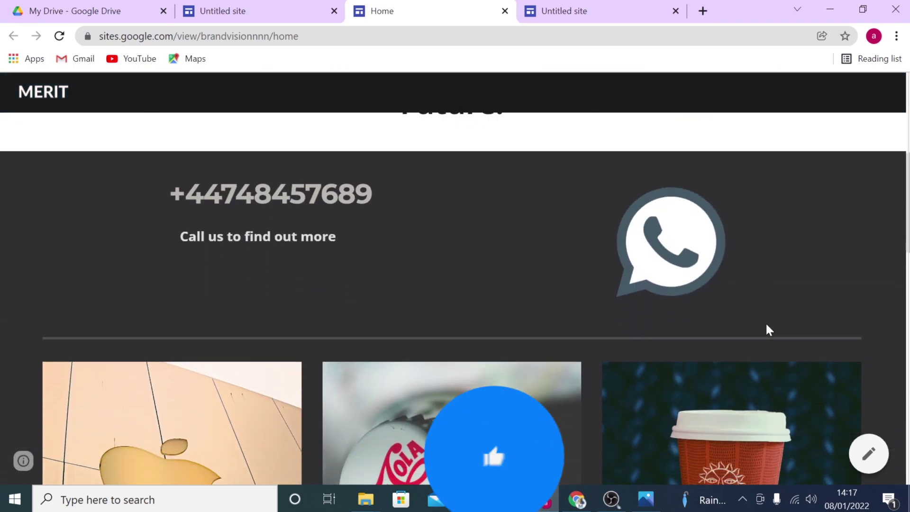
{"action": "scroll", "coordinate": [766, 329], "scroll_direction": "down", "scroll_amount": 1}
{"action": "scroll", "coordinate": [766, 329], "scroll_direction": "down", "scroll_amount": 1}
{"action": "scroll", "coordinate": [765, 324], "scroll_direction": "down", "scroll_amount": 1}
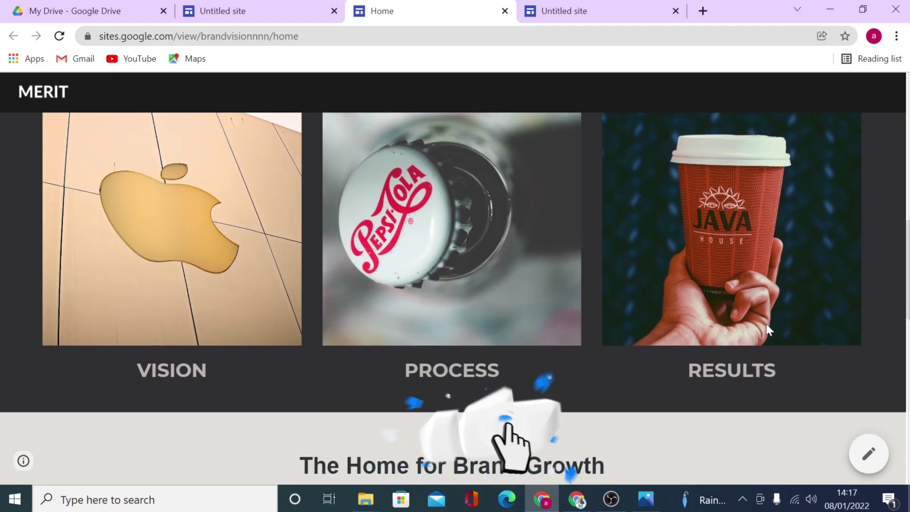